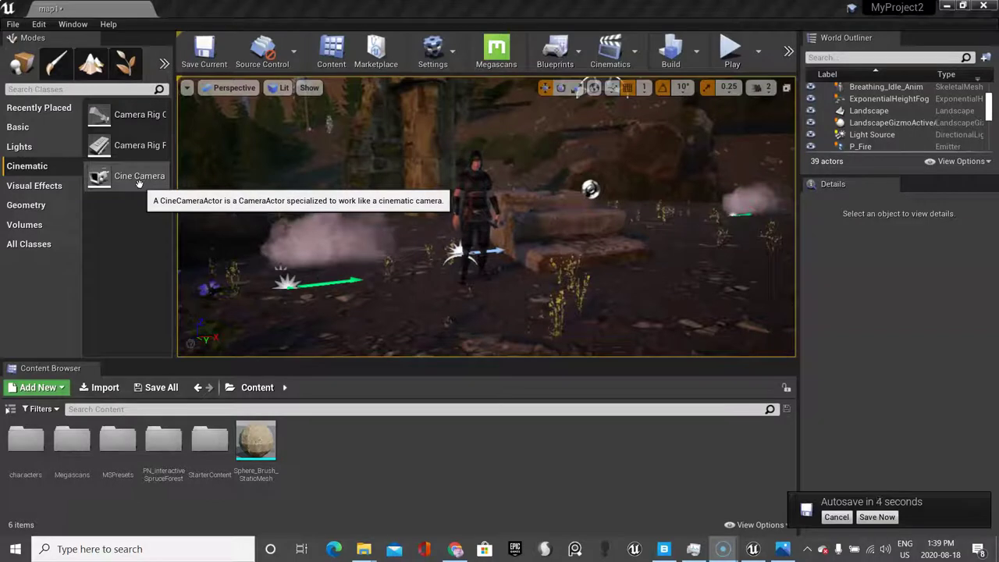
{"action": "left_click_drag", "start_coordinate": [137, 183], "coordinate": [523, 281]}
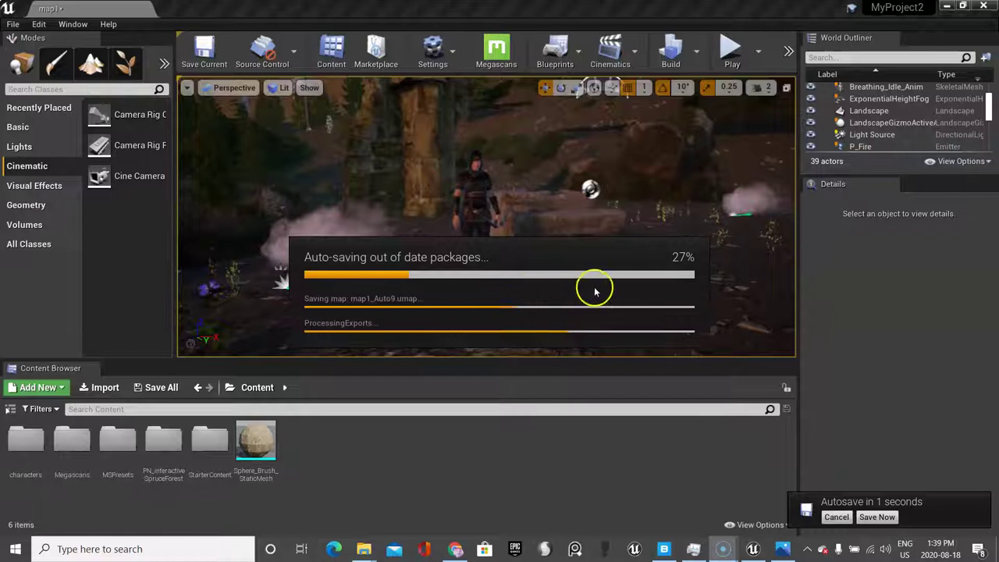
{"action": "left_click_drag", "start_coordinate": [594, 291], "coordinate": [495, 208]}
{"action": "left_click", "coordinate": [495, 209]}
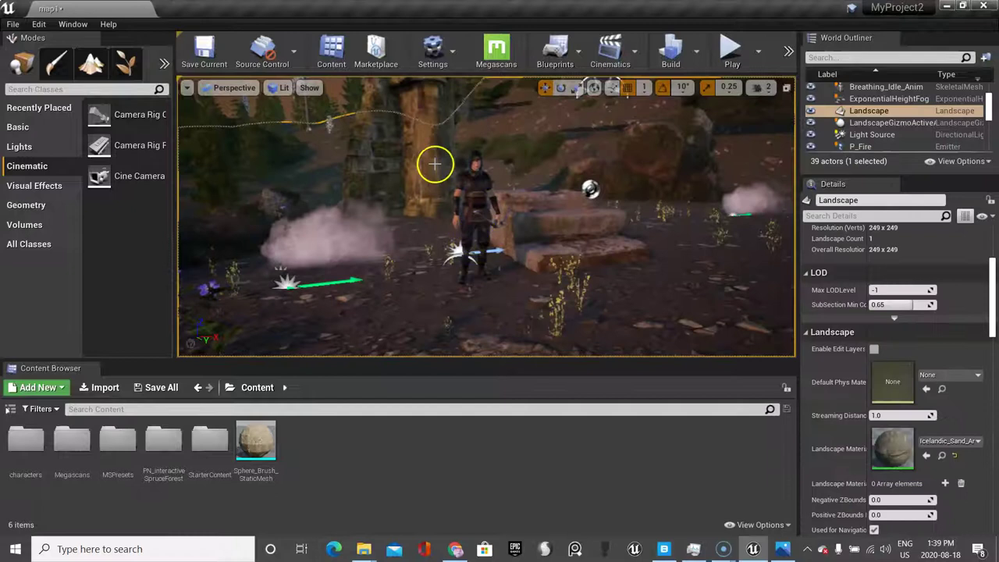
{"action": "left_click", "coordinate": [430, 163]}
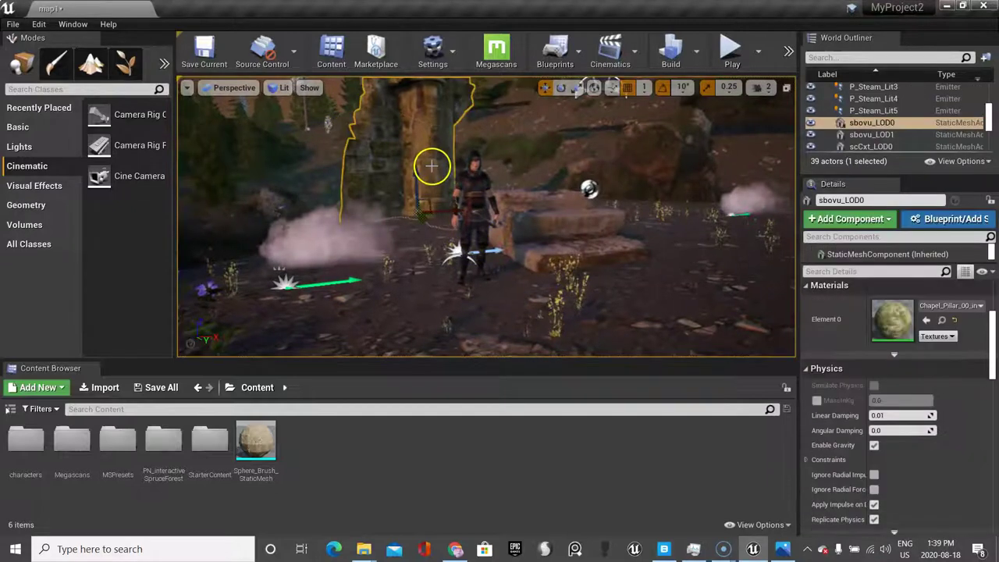
{"action": "left_click", "coordinate": [439, 244]}
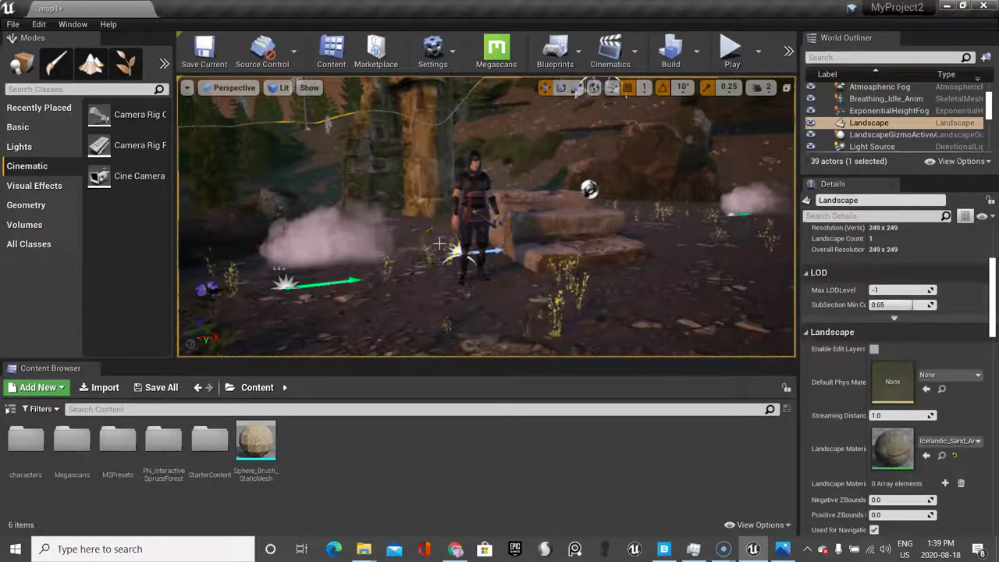
Turn on game view in the viewport and place a Cine Camera Actor on the ground near the character.
{"action": "key", "text": "g"}
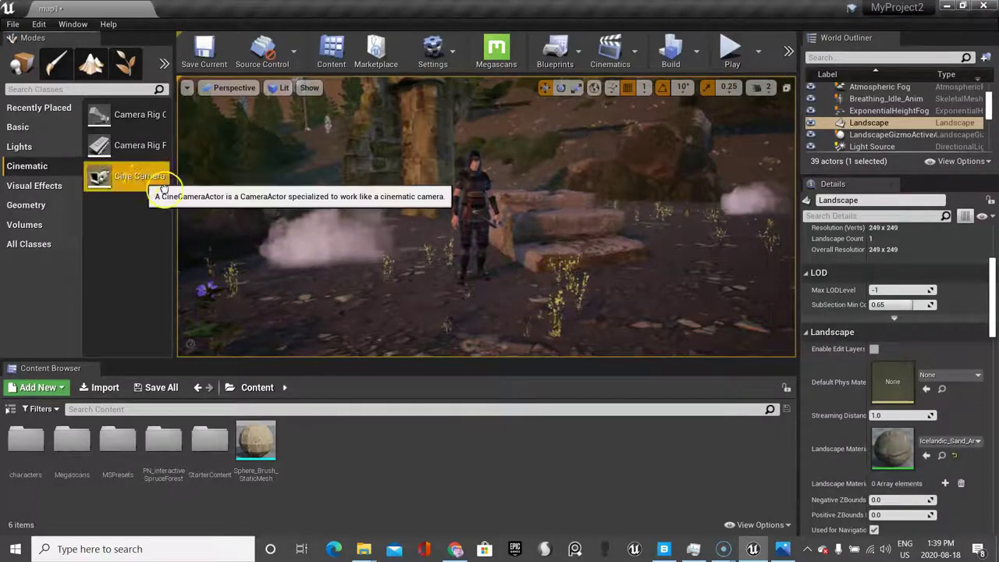
{"action": "left_click_drag", "start_coordinate": [144, 182], "coordinate": [431, 299]}
{"action": "scroll", "coordinate": [432, 300], "scroll_direction": "down", "scroll_amount": 4}
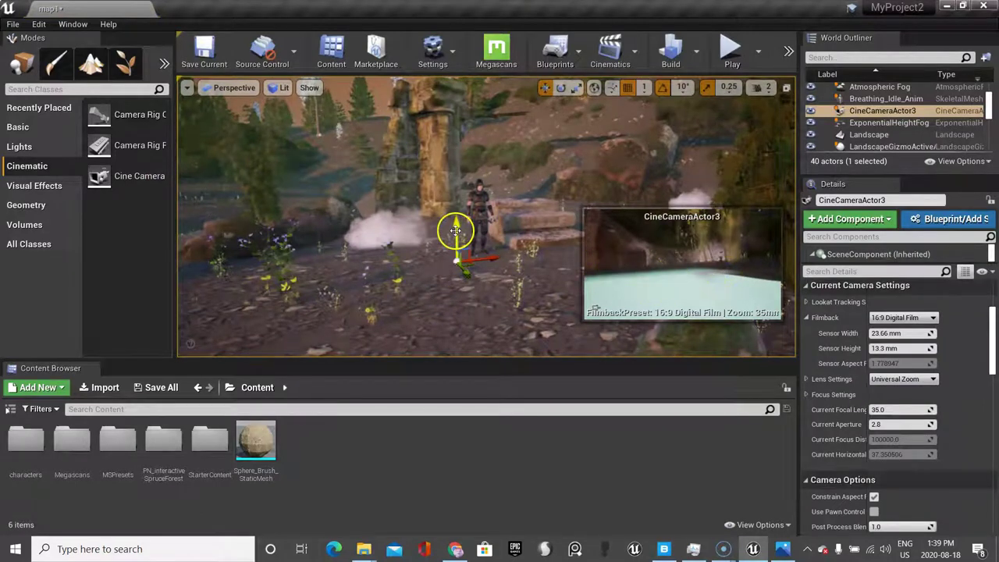
Raise the cine camera above the ground and move it forward, away from the character, into the clearing.
{"action": "left_click_drag", "start_coordinate": [455, 231], "coordinate": [457, 187]}
{"action": "left_click_drag", "start_coordinate": [468, 224], "coordinate": [530, 287]}
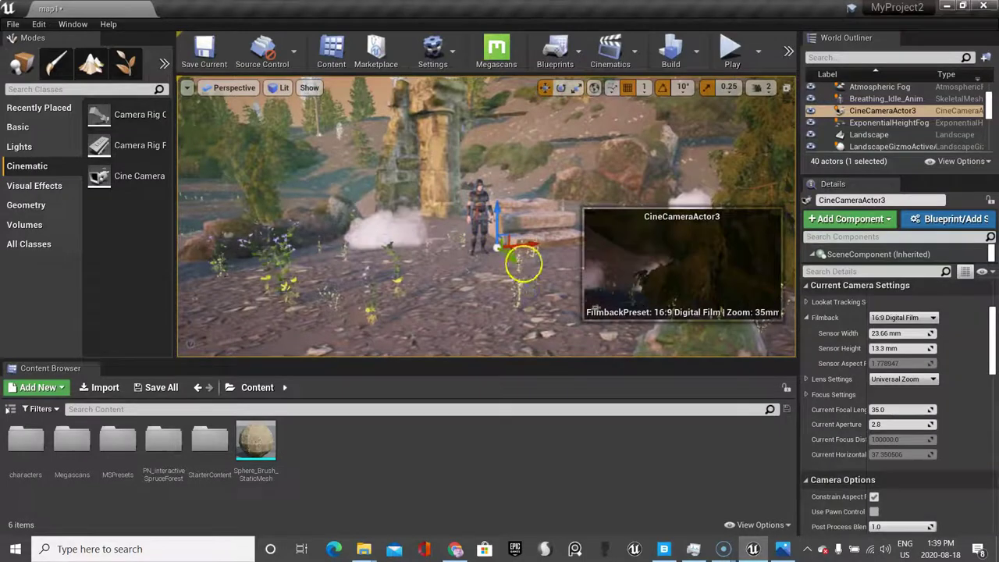
{"action": "left_click_drag", "start_coordinate": [527, 245], "coordinate": [502, 302]}
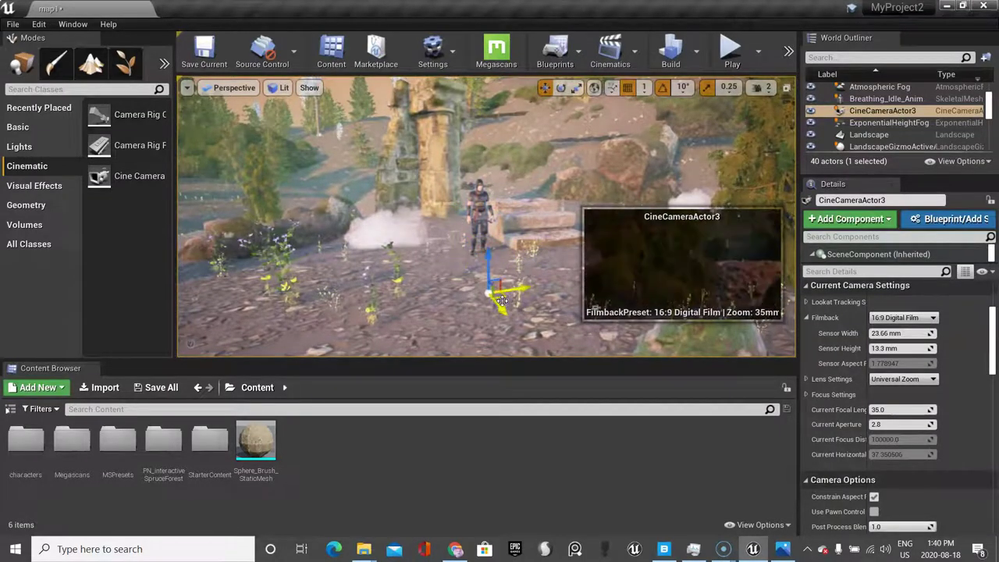
{"action": "scroll", "coordinate": [515, 304], "scroll_direction": "up", "scroll_amount": 4}
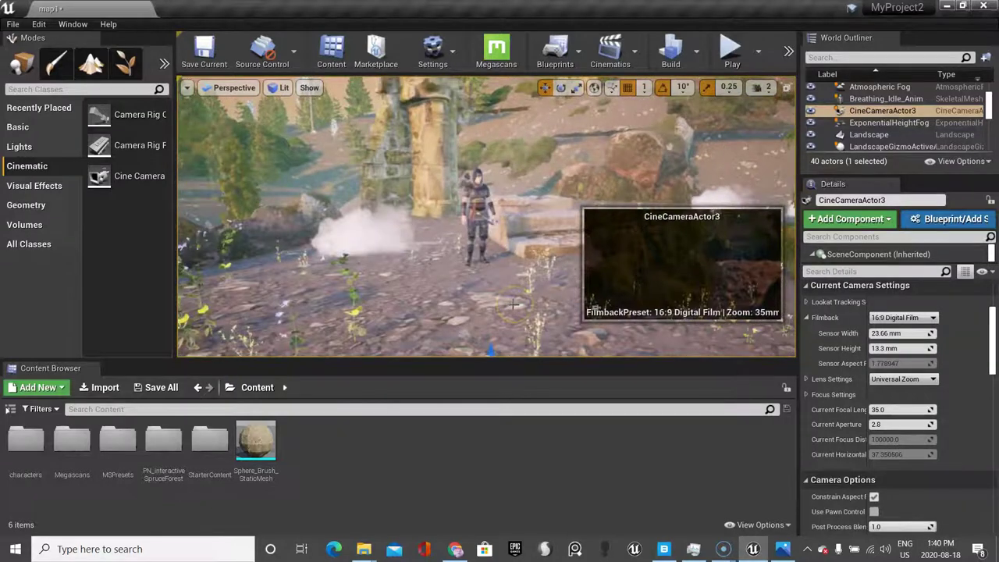
{"action": "scroll", "coordinate": [512, 304], "scroll_direction": "down", "scroll_amount": 4}
Duplicate the cine camera and rotate the copy about the vertical axis to about -70° so its preview frames the character.
{"action": "left_click_drag", "start_coordinate": [515, 290], "coordinate": [494, 269], "text": "alt"}
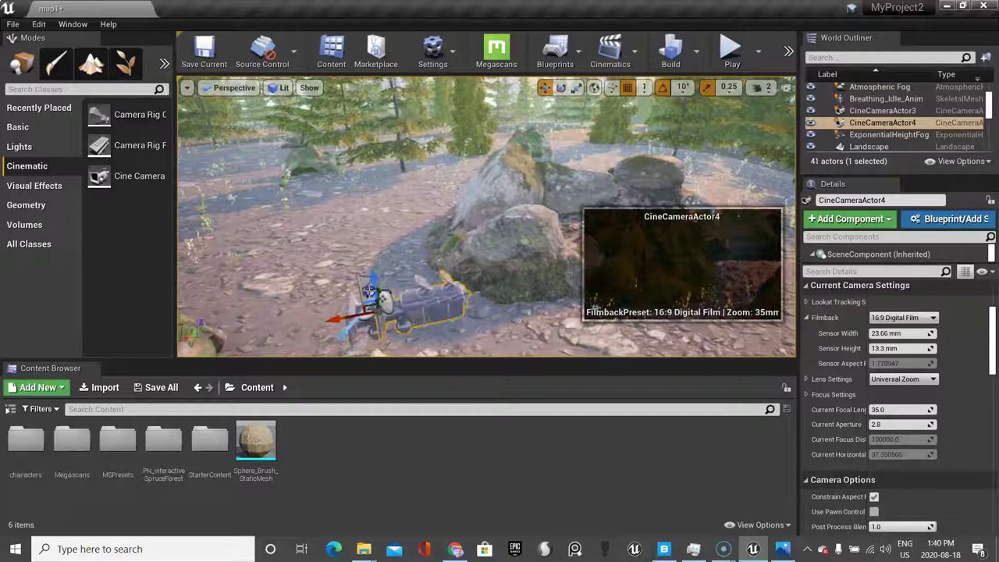
{"action": "scroll", "coordinate": [389, 343], "scroll_direction": "down", "scroll_amount": 3}
{"action": "scroll", "coordinate": [389, 341], "scroll_direction": "up", "scroll_amount": 1}
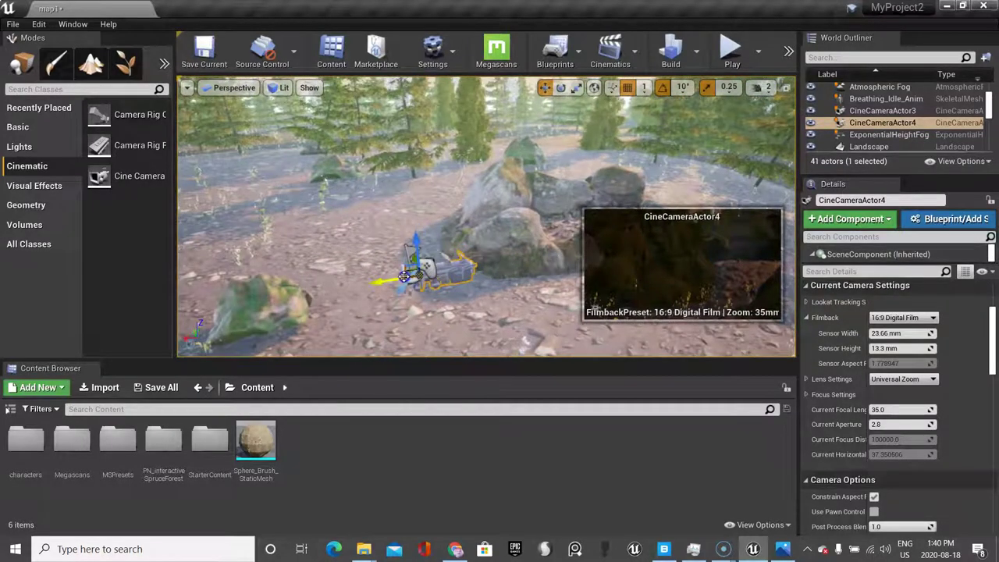
{"action": "key", "text": "e"}
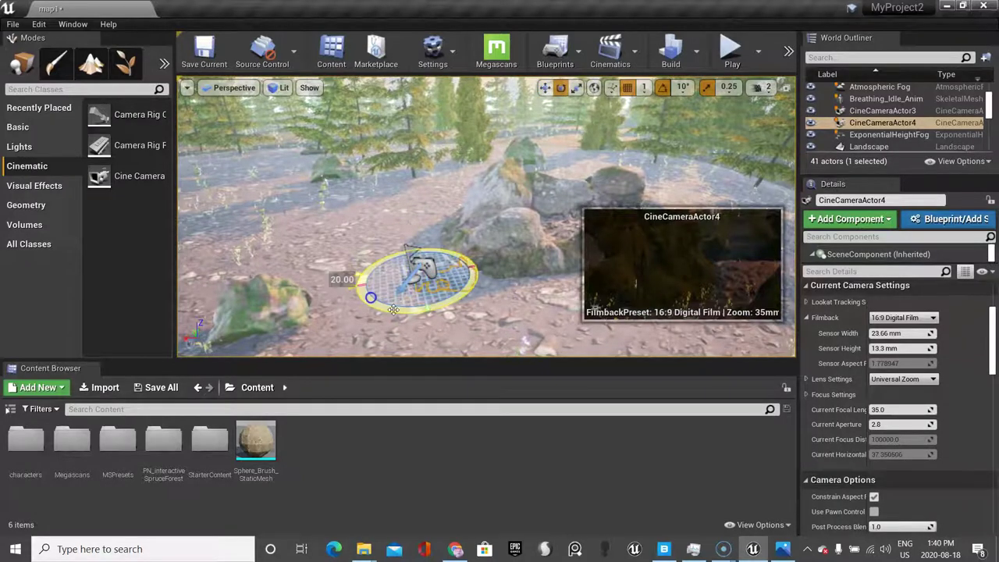
{"action": "left_click_drag", "start_coordinate": [393, 309], "coordinate": [521, 296]}
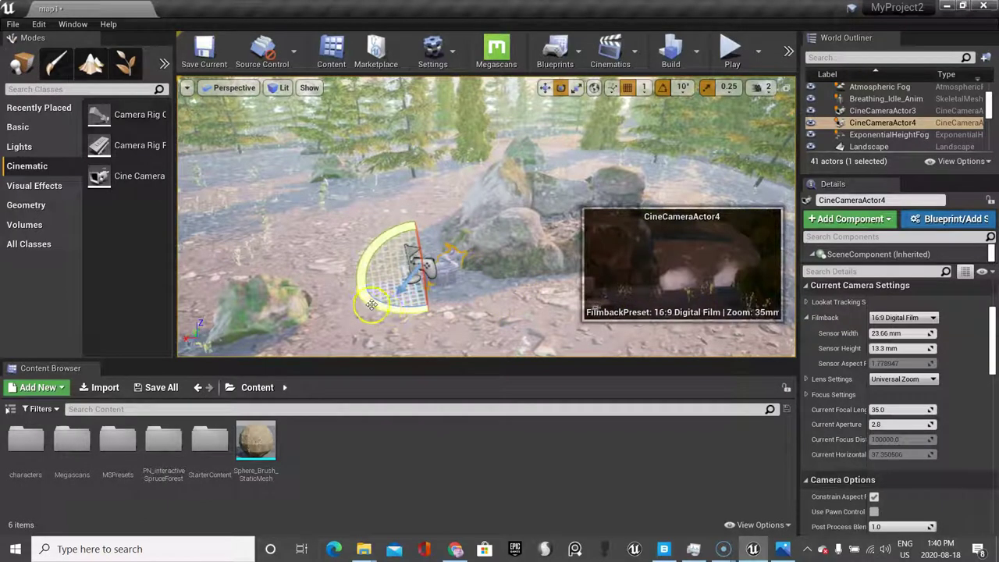
{"action": "left_click_drag", "start_coordinate": [369, 313], "coordinate": [457, 297]}
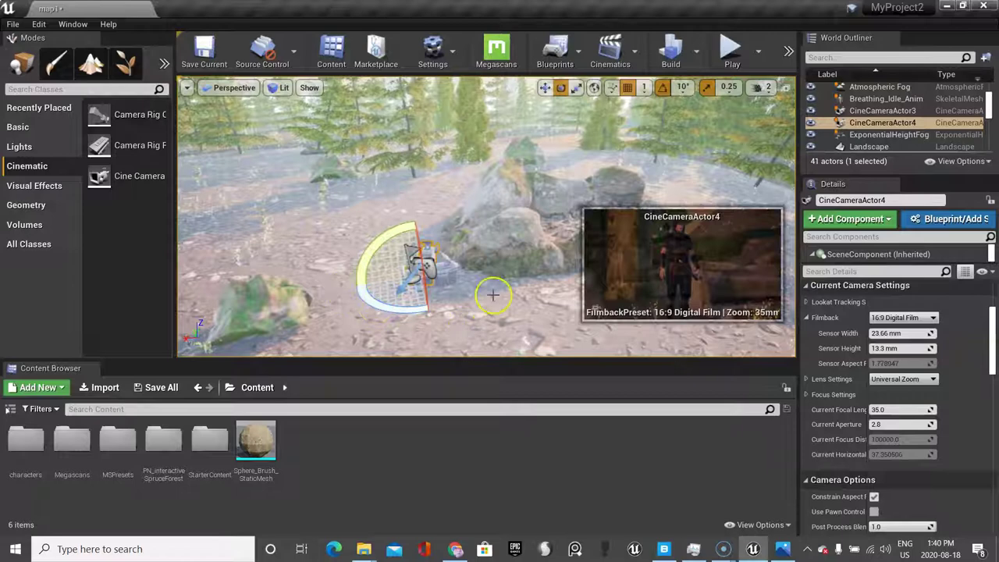
{"action": "left_click_drag", "start_coordinate": [497, 273], "coordinate": [0, 251], "text": "alt"}
{"action": "key", "text": "g"}
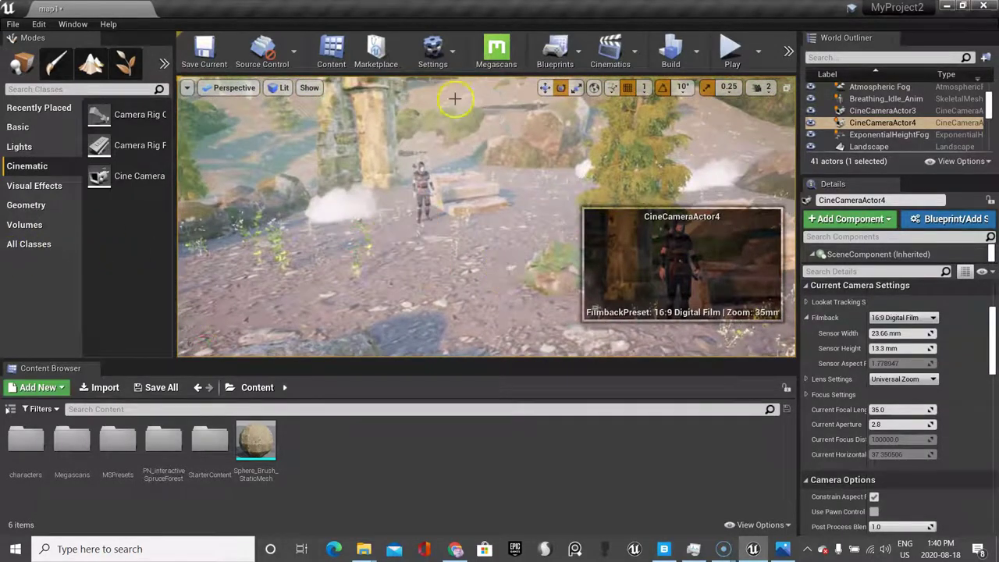
Delete the original camera CineCameraActor3 and raise the remaining CineCameraActor4 slightly.
{"action": "left_click", "coordinate": [232, 88]}
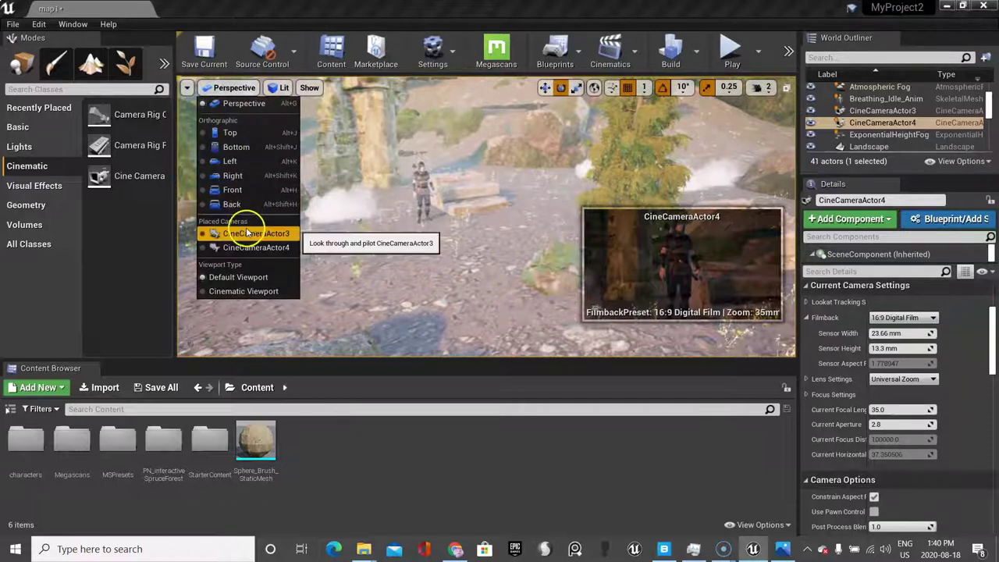
{"action": "left_click", "coordinate": [884, 111]}
{"action": "key", "text": "Delete"}
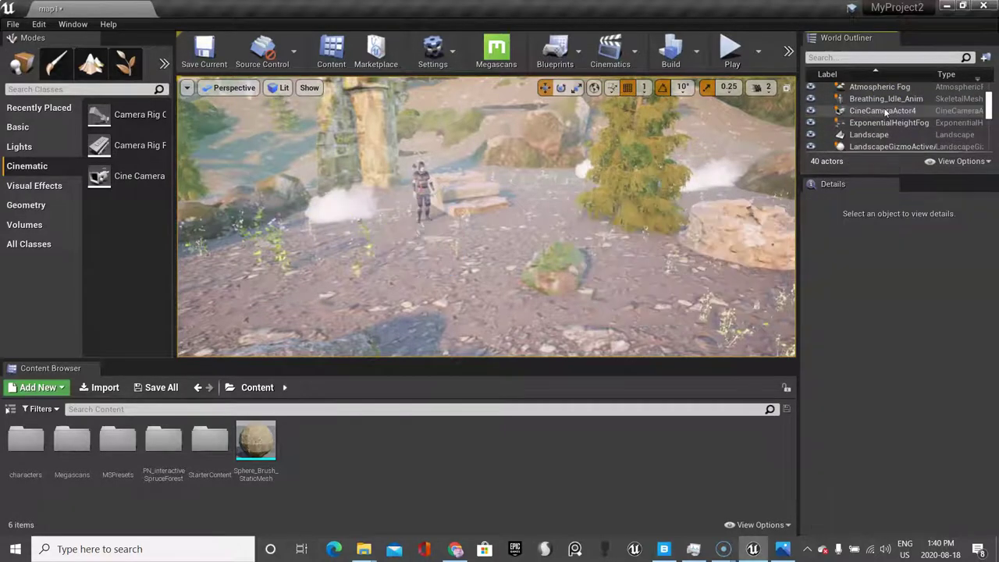
{"action": "left_click", "coordinate": [884, 111]}
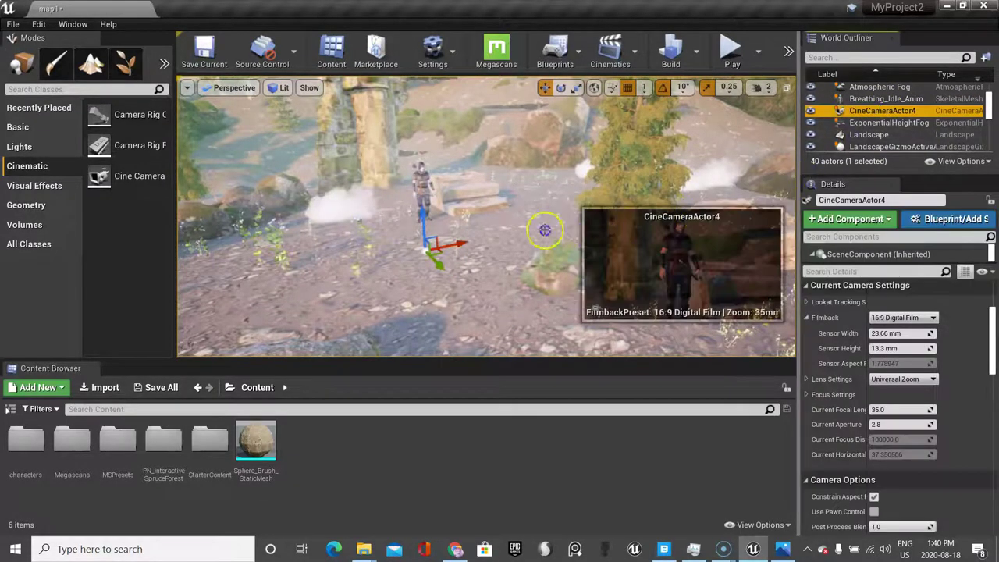
{"action": "left_click_drag", "start_coordinate": [423, 231], "coordinate": [423, 203]}
Look through CineCameraActor4 in pilot mode and switch the viewport type to Cinematic Viewport.
{"action": "left_click", "coordinate": [228, 88]}
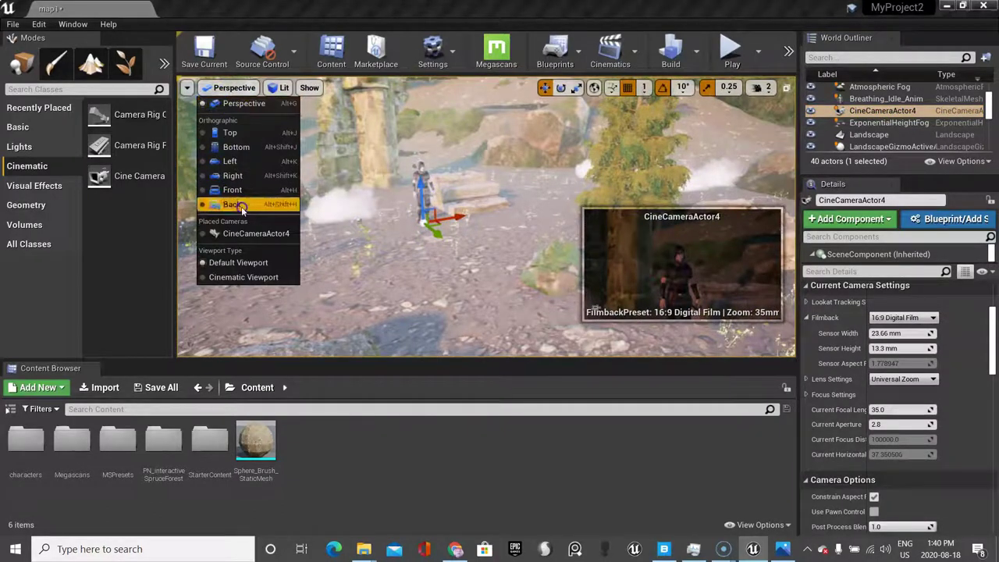
{"action": "left_click", "coordinate": [248, 231]}
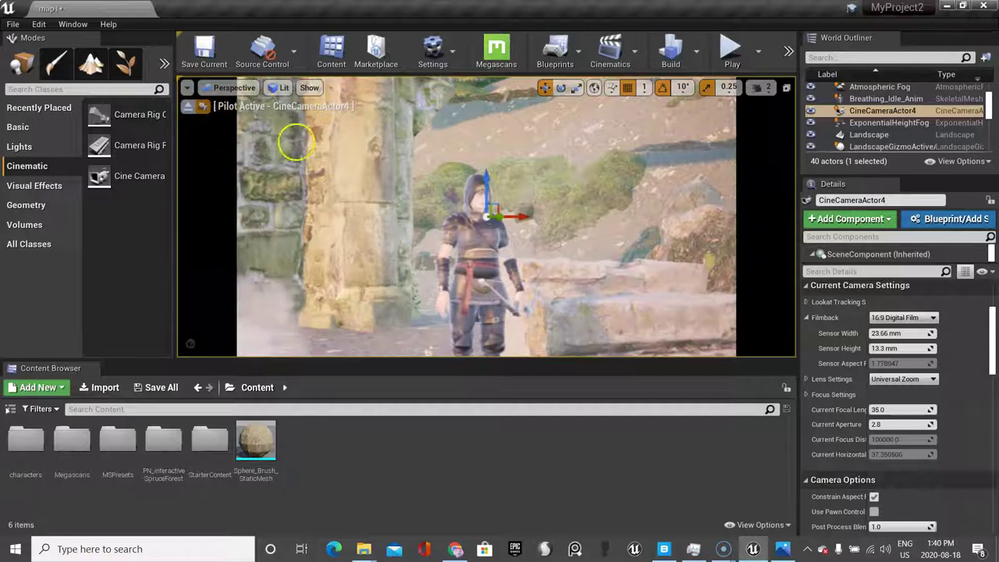
{"action": "left_click", "coordinate": [205, 87]}
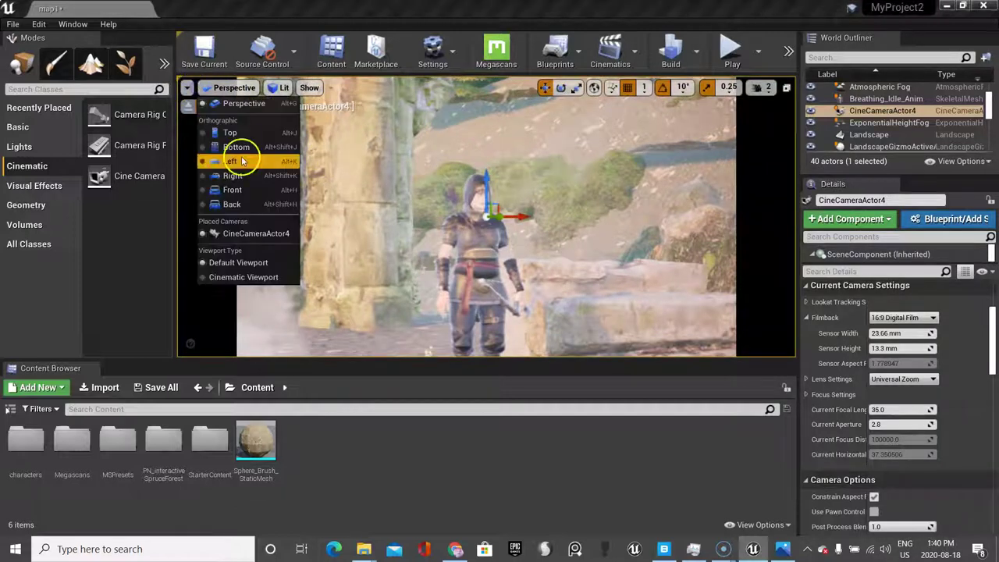
{"action": "left_click", "coordinate": [242, 277]}
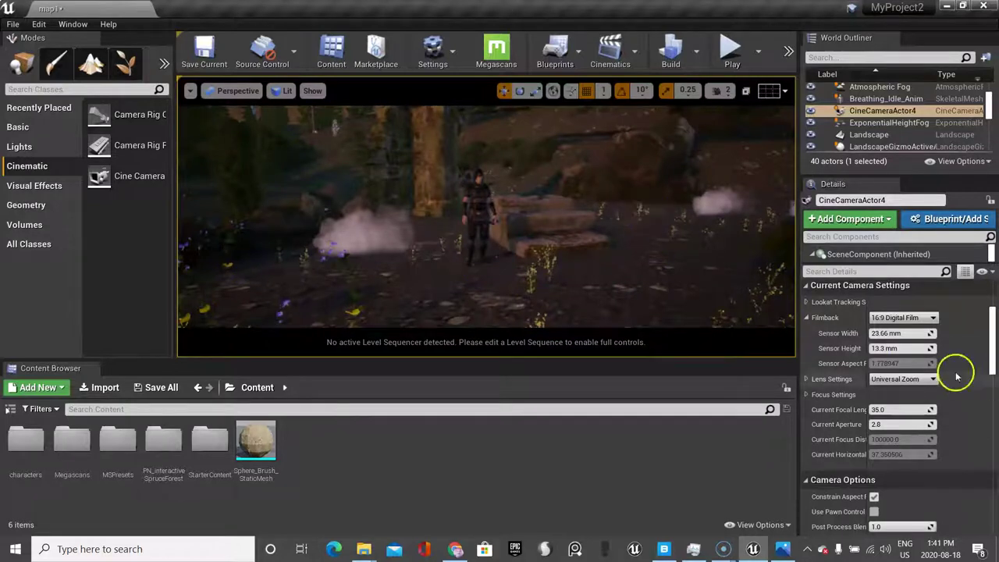
Examine CineCameraActor4's current camera settings and transform, collapsing the Filmback group.
{"action": "scroll", "coordinate": [956, 377], "scroll_direction": "up", "scroll_amount": 1}
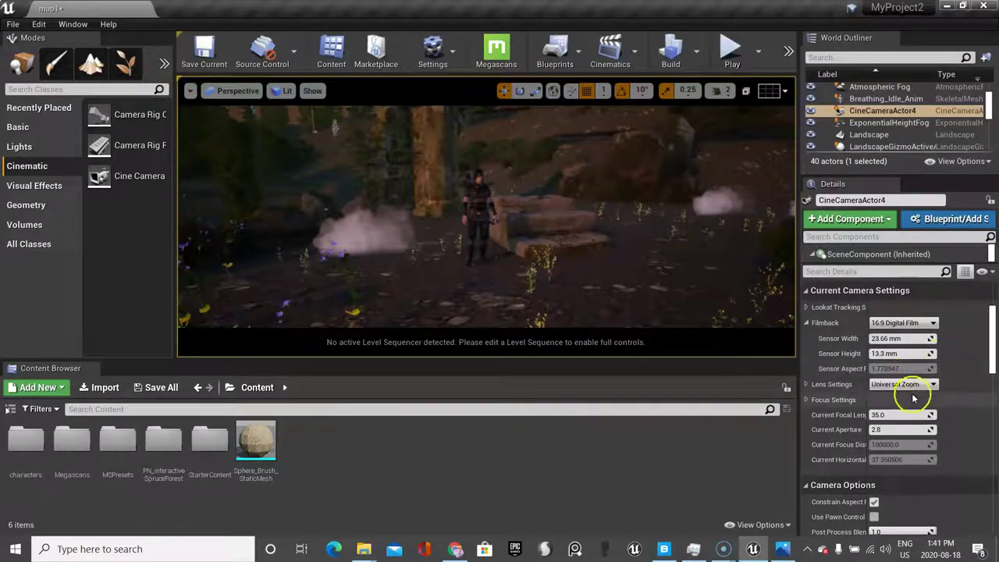
{"action": "scroll", "coordinate": [913, 398], "scroll_direction": "up", "scroll_amount": 1}
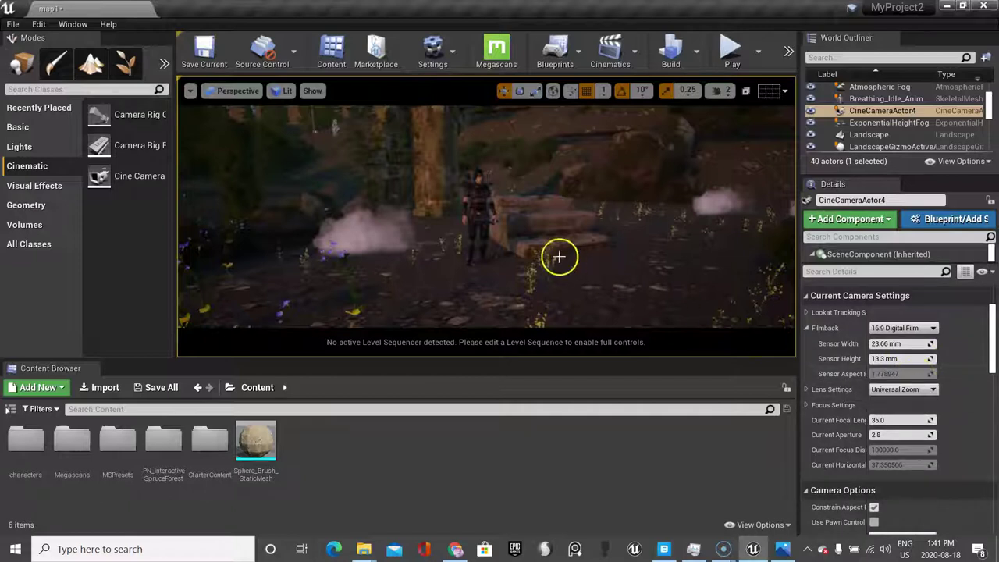
{"action": "scroll", "coordinate": [506, 213], "scroll_direction": "up", "scroll_amount": 3}
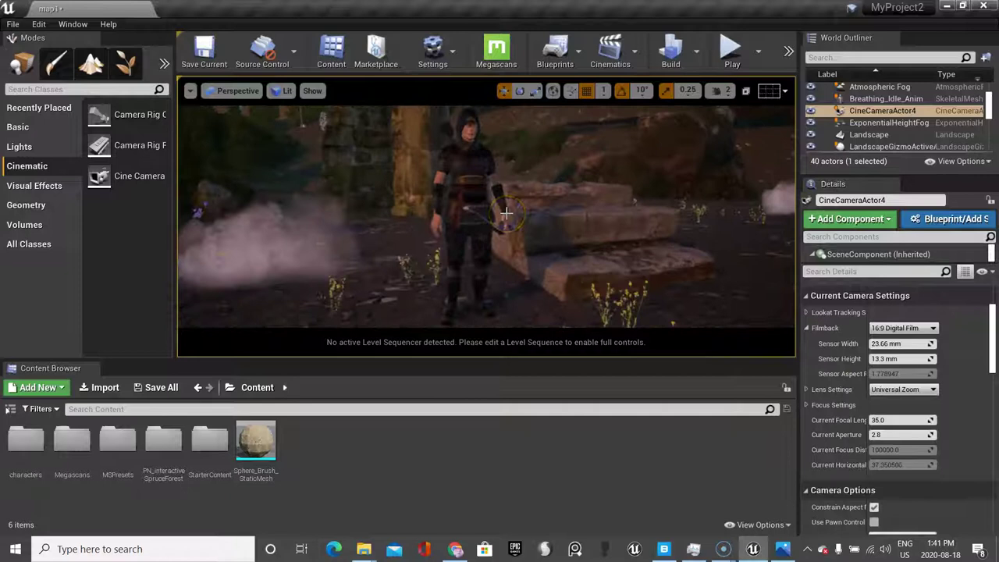
{"action": "scroll", "coordinate": [507, 214], "scroll_direction": "down", "scroll_amount": 3}
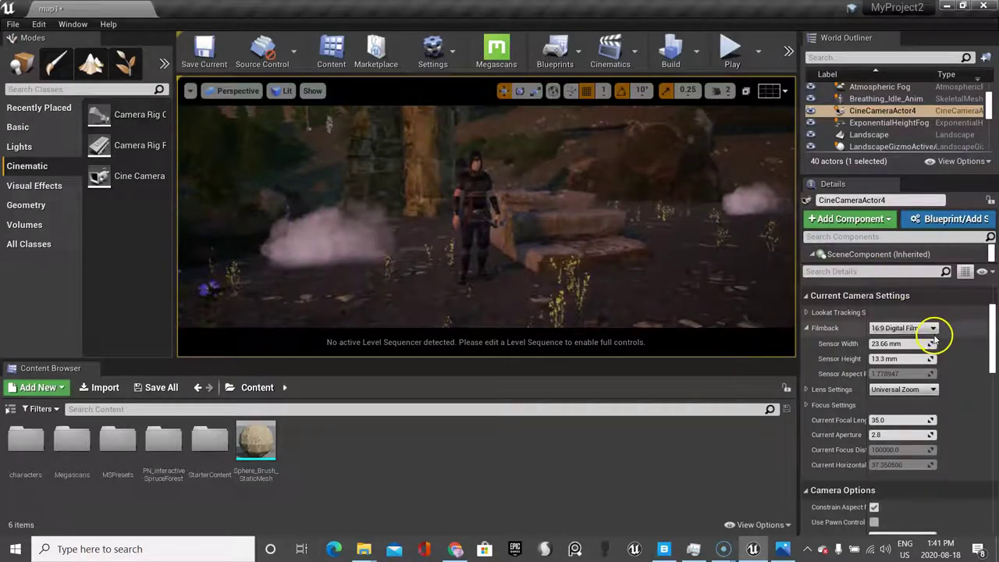
{"action": "left_click", "coordinate": [807, 328]}
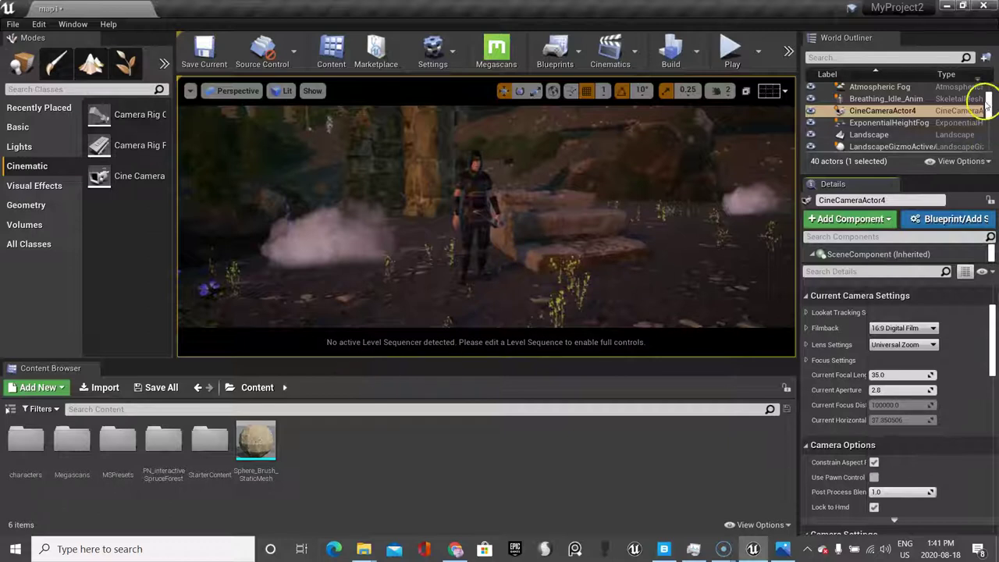
{"action": "left_click", "coordinate": [887, 110]}
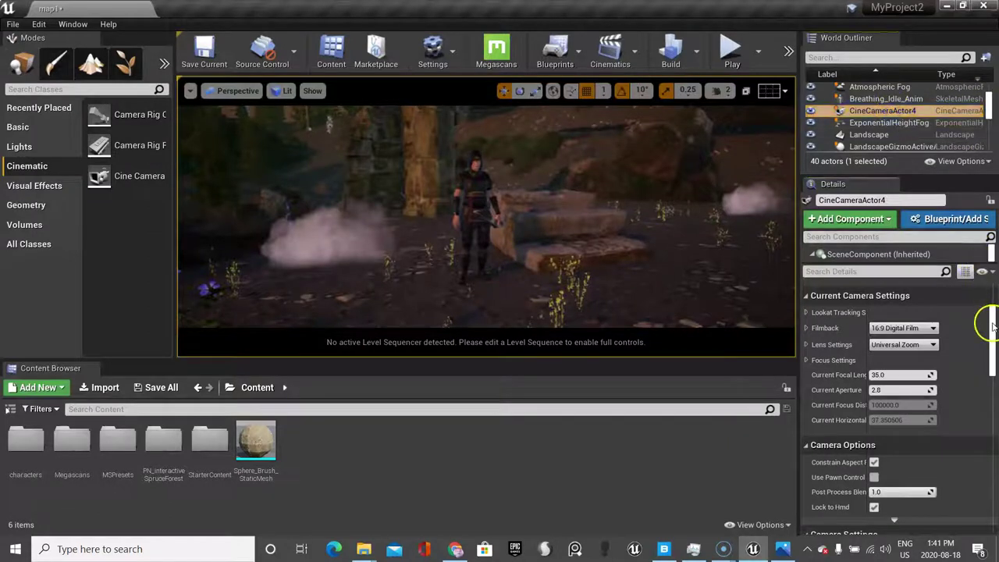
{"action": "left_click_drag", "start_coordinate": [985, 322], "coordinate": [988, 289]}
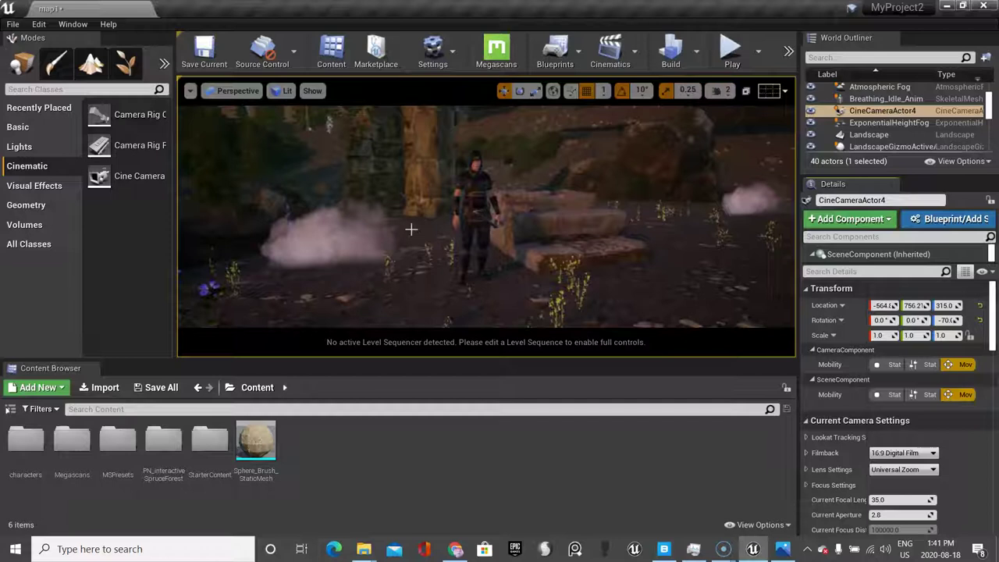
Turn on the Grid (3x3) composition overlay in the cinematic viewport.
{"action": "left_click", "coordinate": [784, 94]}
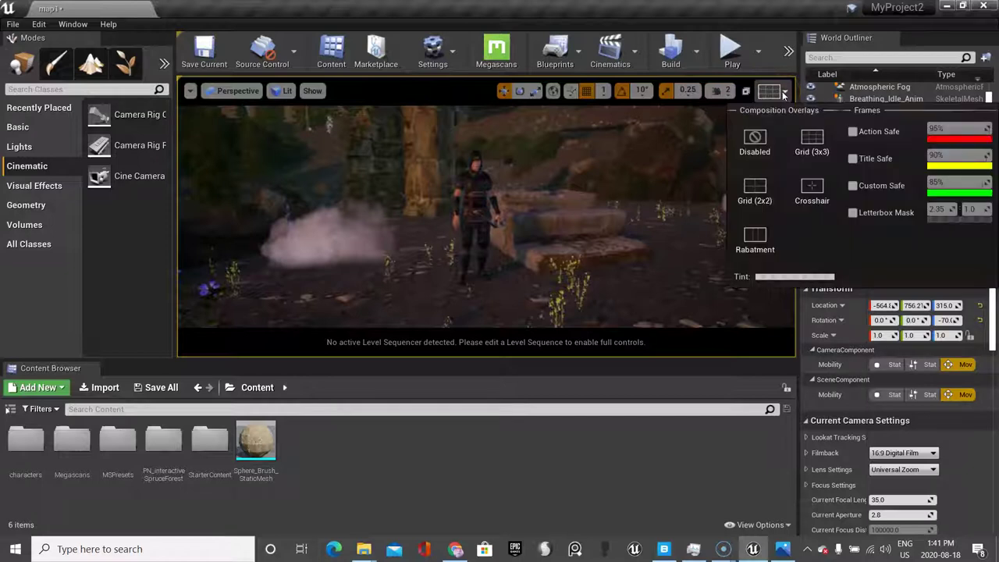
{"action": "left_click", "coordinate": [802, 151]}
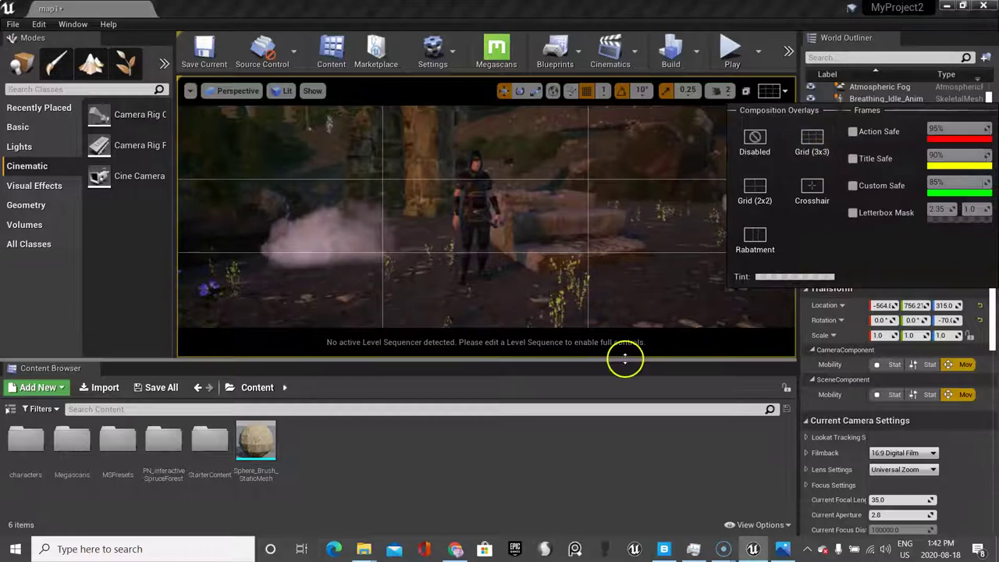
{"action": "left_click", "coordinate": [588, 397]}
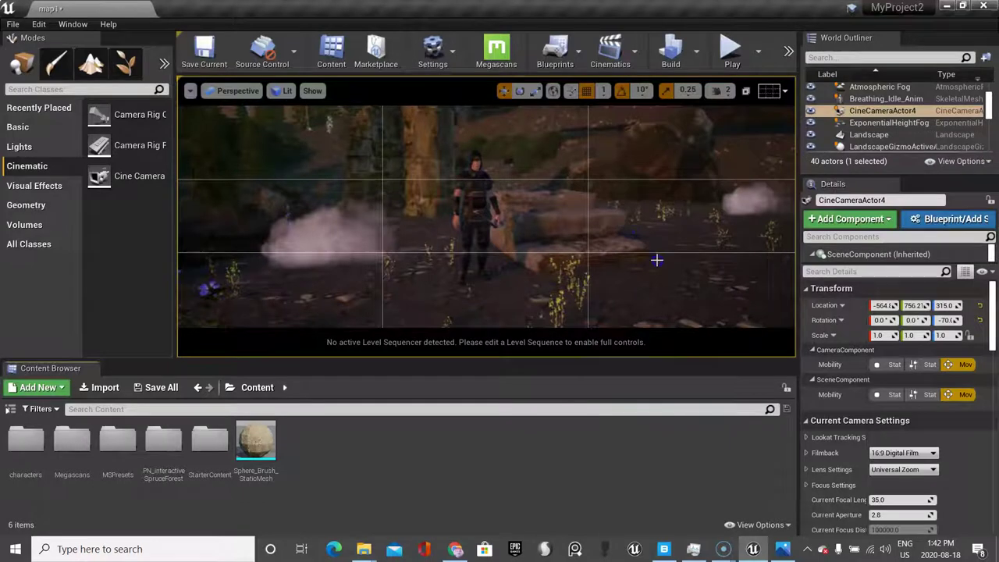
Select the landscape ground in the cinematic viewport and open the viewport's camera speed settings.
{"action": "scroll", "coordinate": [649, 255], "scroll_direction": "down", "scroll_amount": 3}
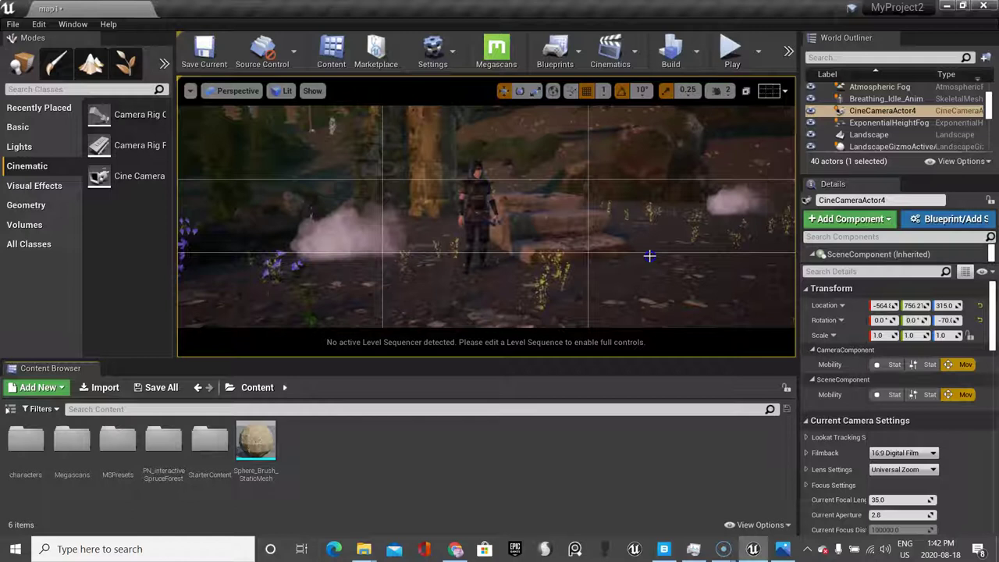
{"action": "left_click", "coordinate": [650, 256]}
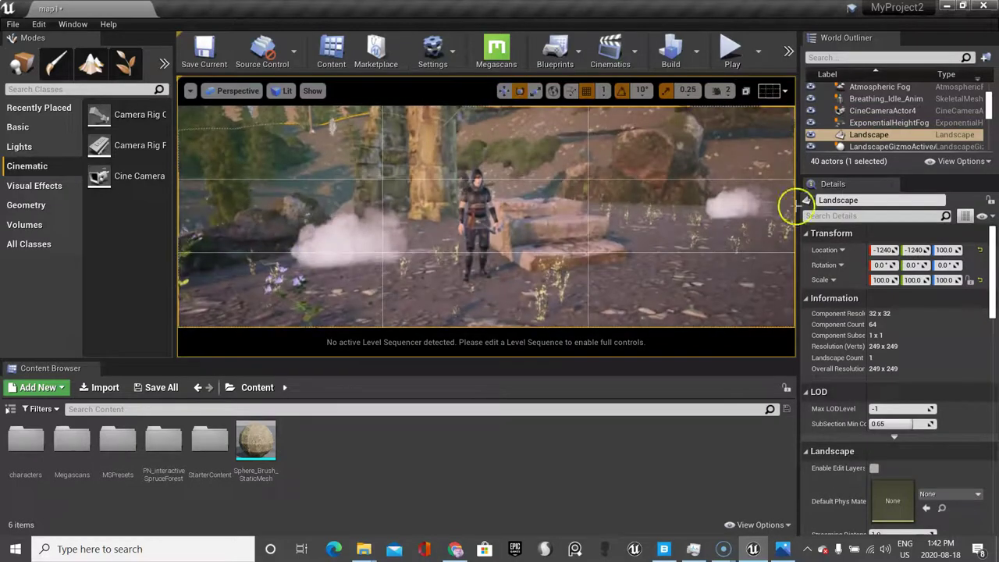
{"action": "left_click", "coordinate": [730, 95]}
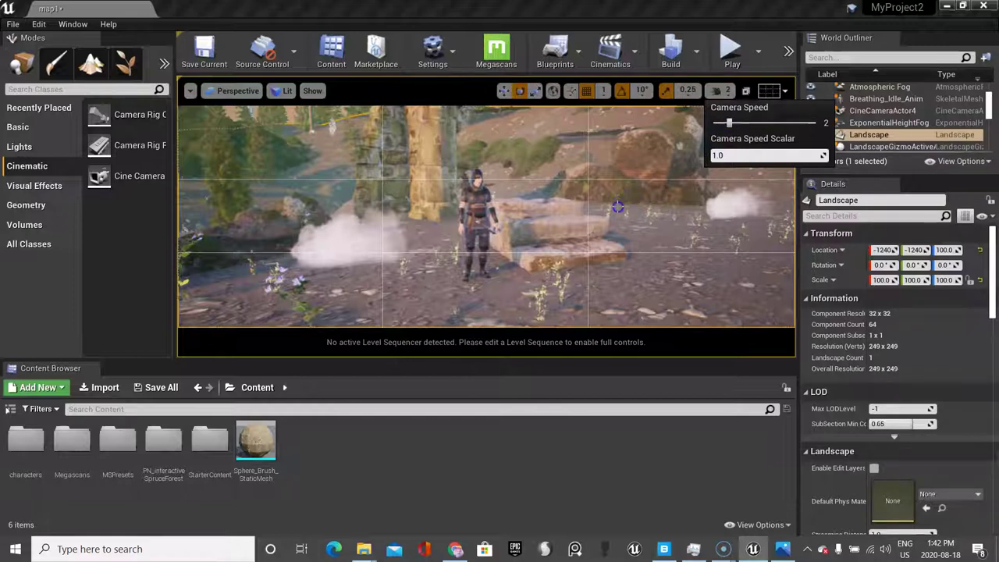
Close the camera speed settings and select the standing character in the viewport.
{"action": "left_click", "coordinate": [687, 123]}
{"action": "left_click", "coordinate": [685, 127]}
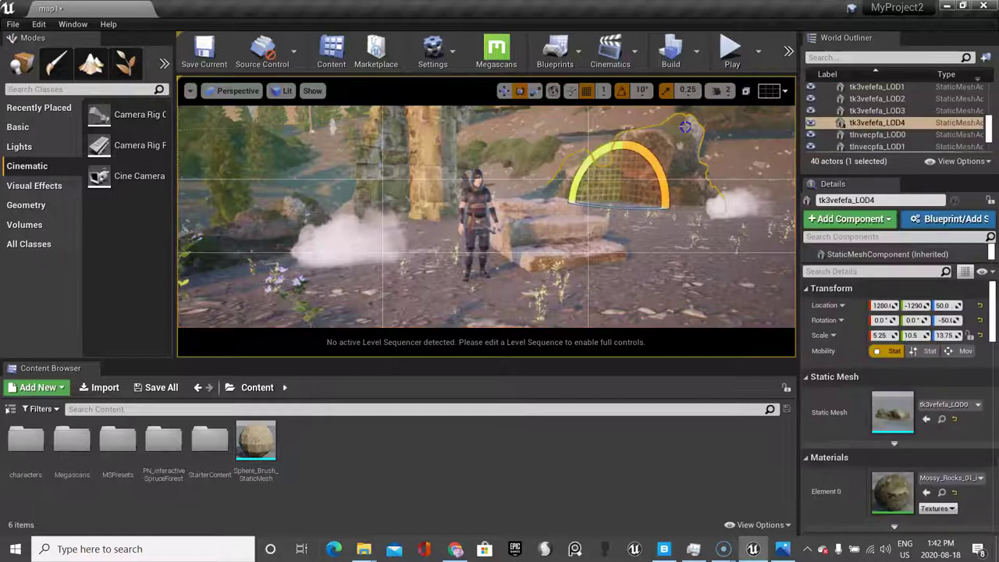
{"action": "left_click", "coordinate": [500, 225]}
{"action": "left_click", "coordinate": [490, 220]}
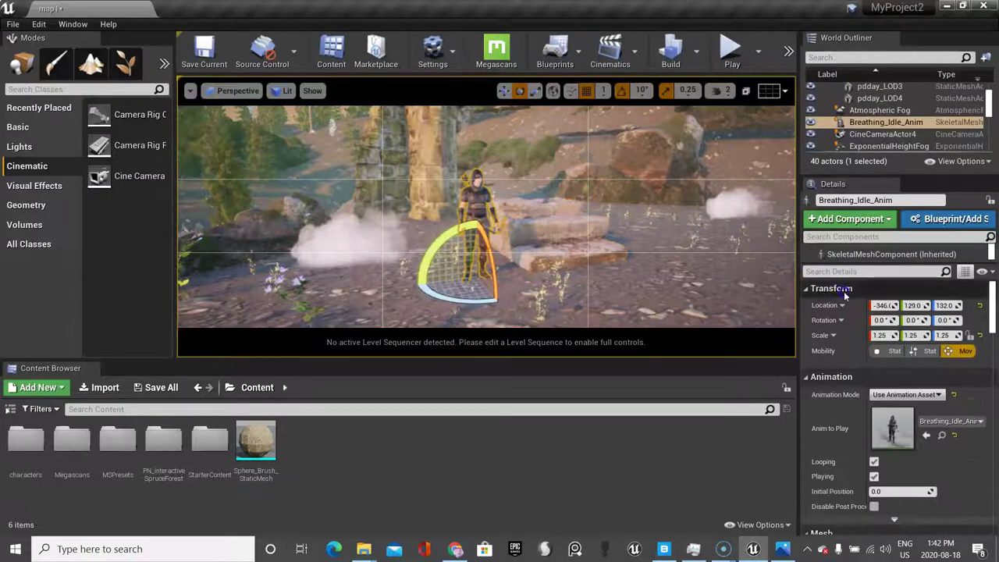
Select CineCameraActor4, expand its Filmback group and set the Filmback preset to 16:9 DSLR.
{"action": "left_click", "coordinate": [870, 134]}
{"action": "scroll", "coordinate": [917, 335], "scroll_direction": "down", "scroll_amount": 5}
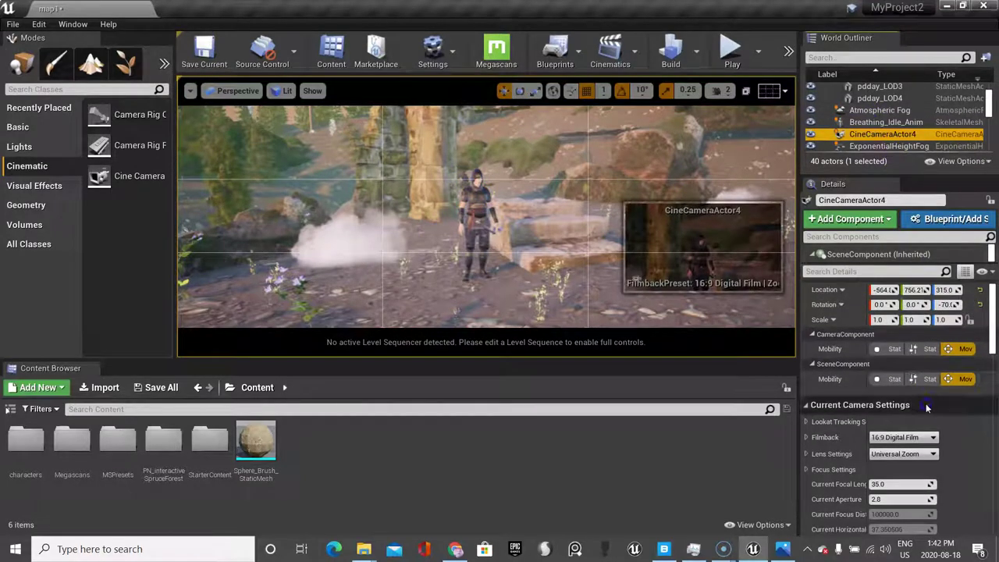
{"action": "scroll", "coordinate": [927, 406], "scroll_direction": "down", "scroll_amount": 1}
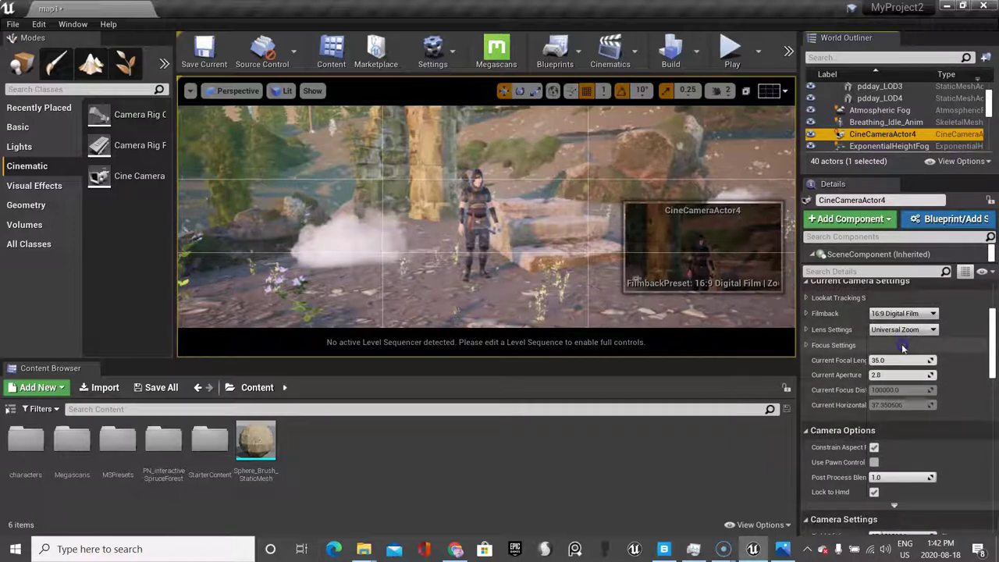
{"action": "left_click", "coordinate": [897, 313]}
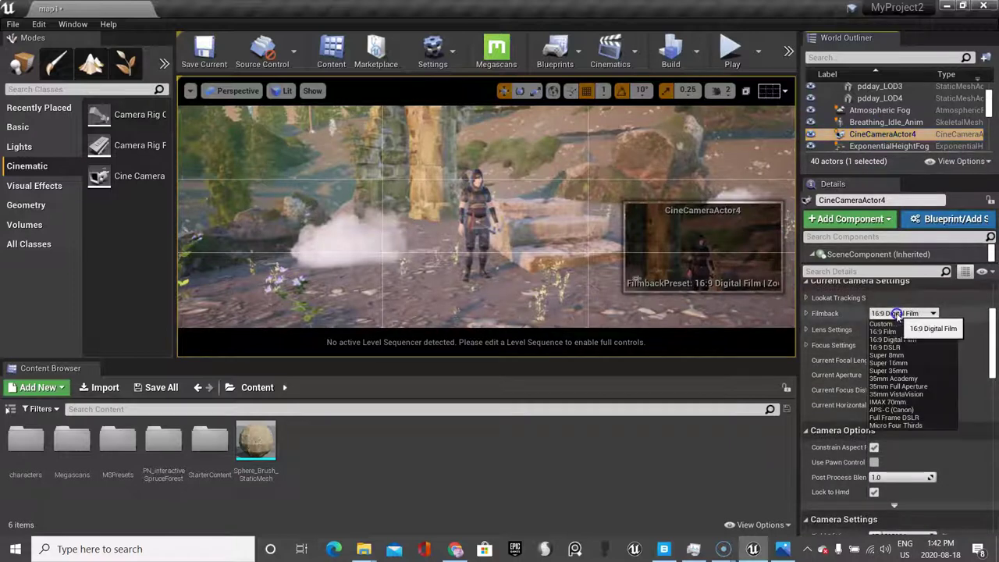
{"action": "left_click", "coordinate": [897, 314]}
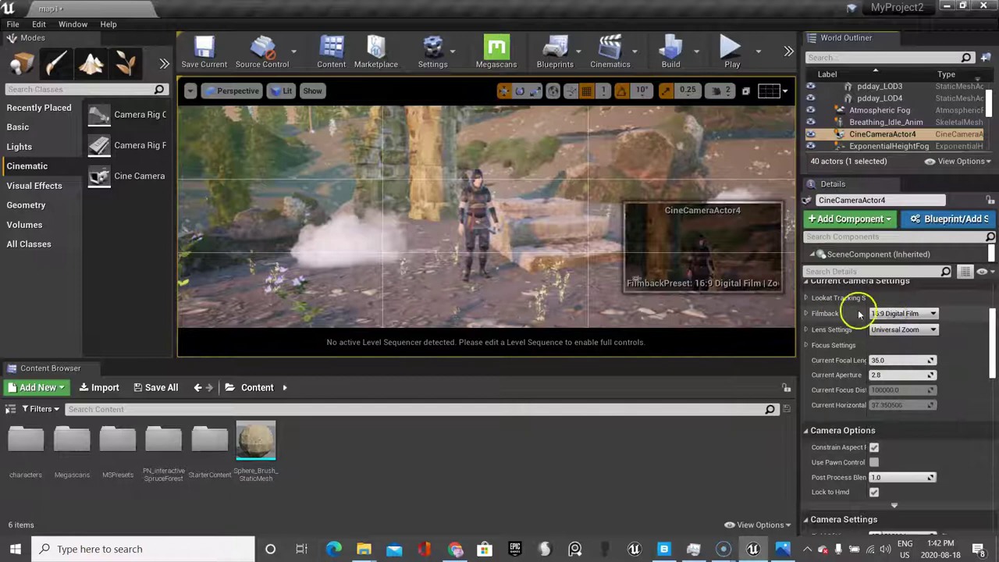
{"action": "left_click", "coordinate": [807, 313]}
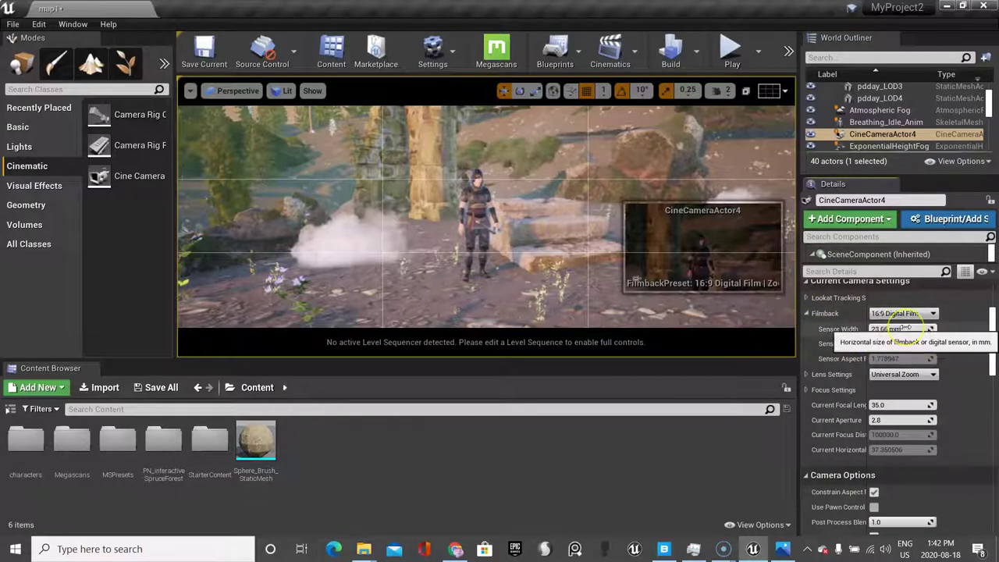
{"action": "scroll", "coordinate": [905, 327], "scroll_direction": "down", "scroll_amount": 1}
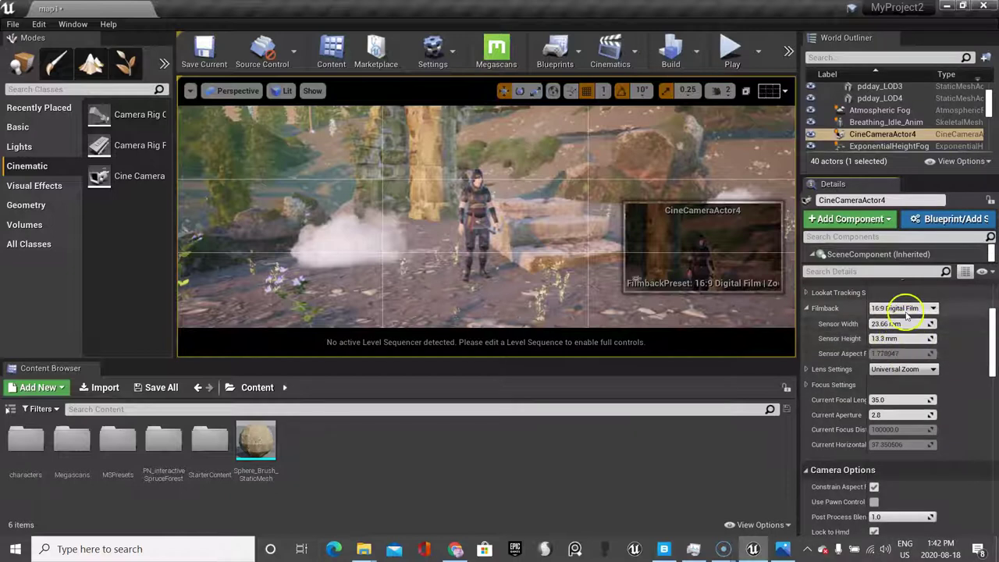
{"action": "left_click", "coordinate": [905, 309]}
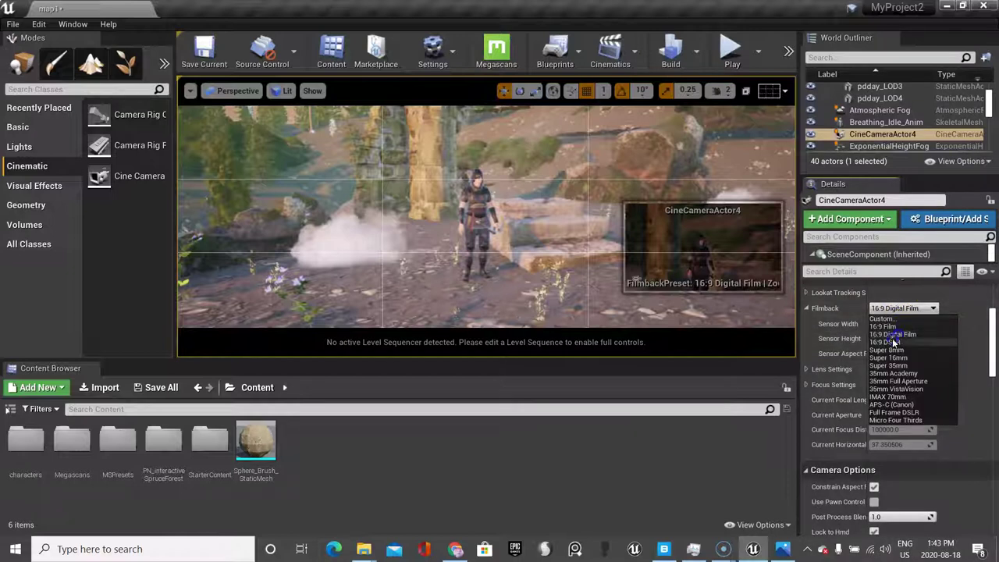
{"action": "left_click", "coordinate": [891, 342]}
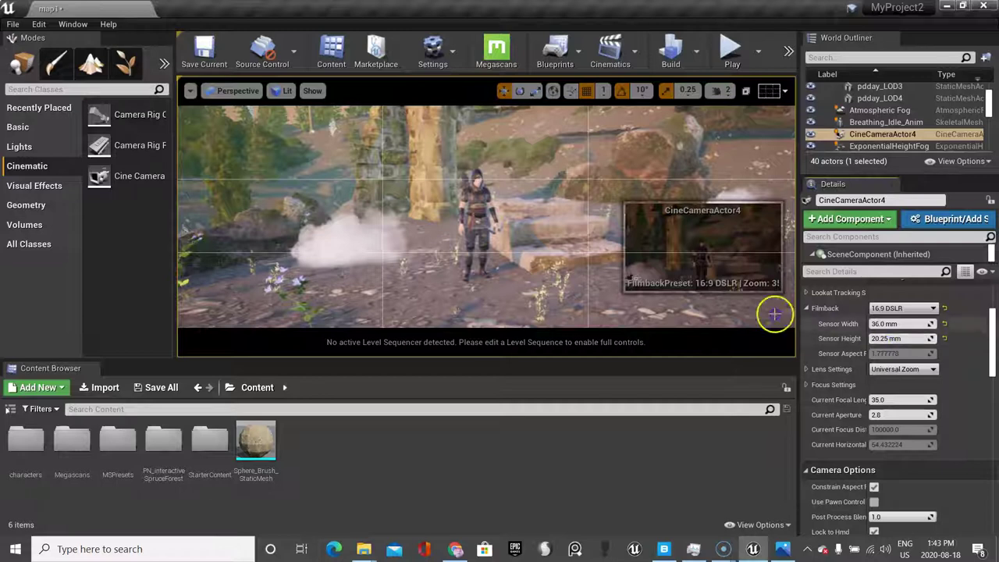
Look through CineCameraActor4 in the viewport and keep the Cinematic Viewport type.
{"action": "left_click", "coordinate": [216, 97]}
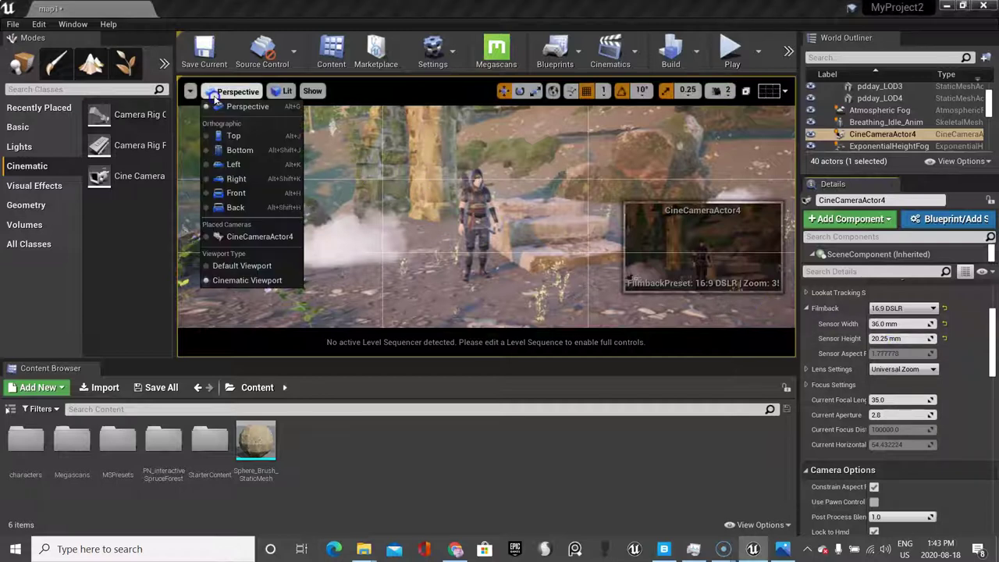
{"action": "left_click", "coordinate": [252, 238]}
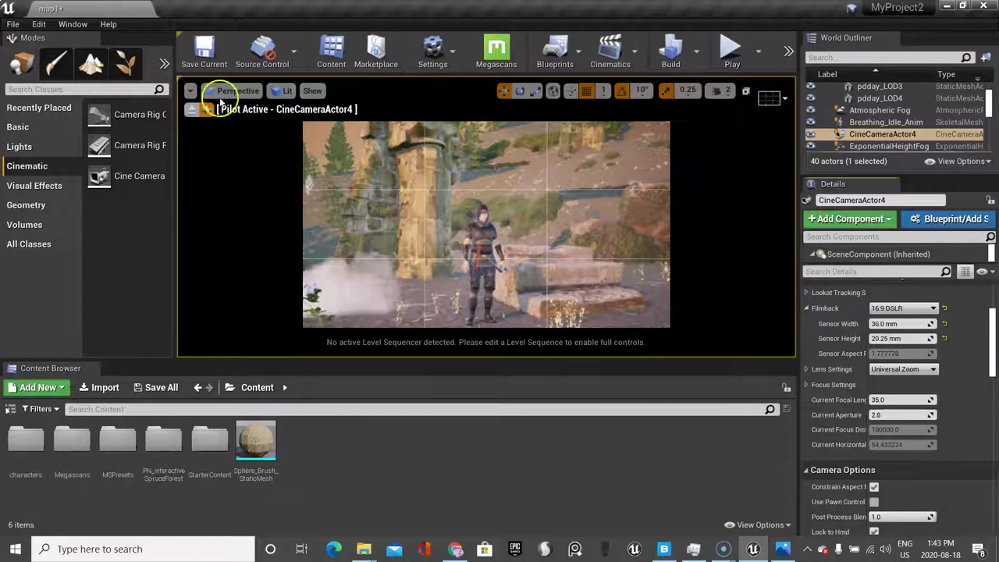
{"action": "left_click", "coordinate": [222, 90]}
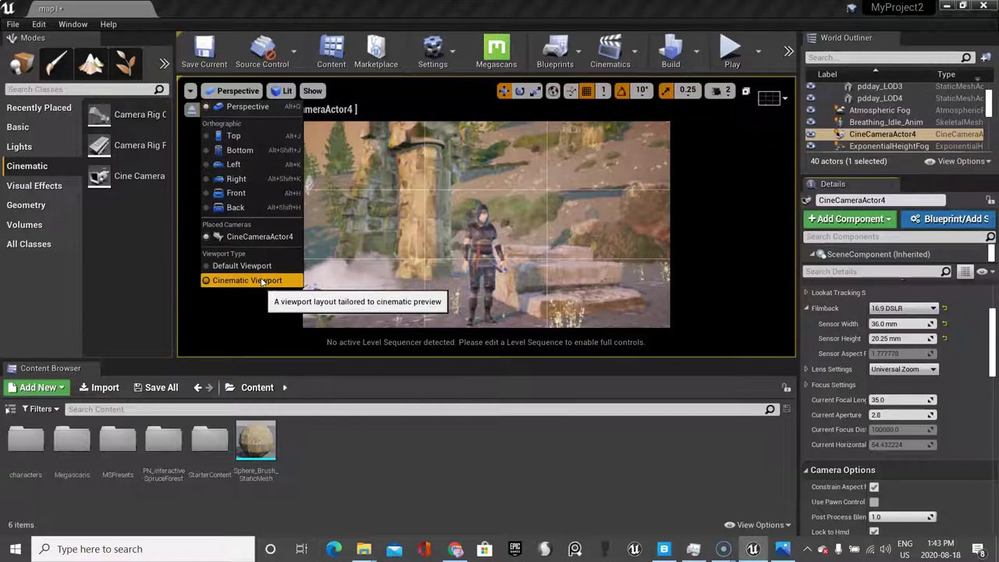
{"action": "left_click", "coordinate": [245, 312]}
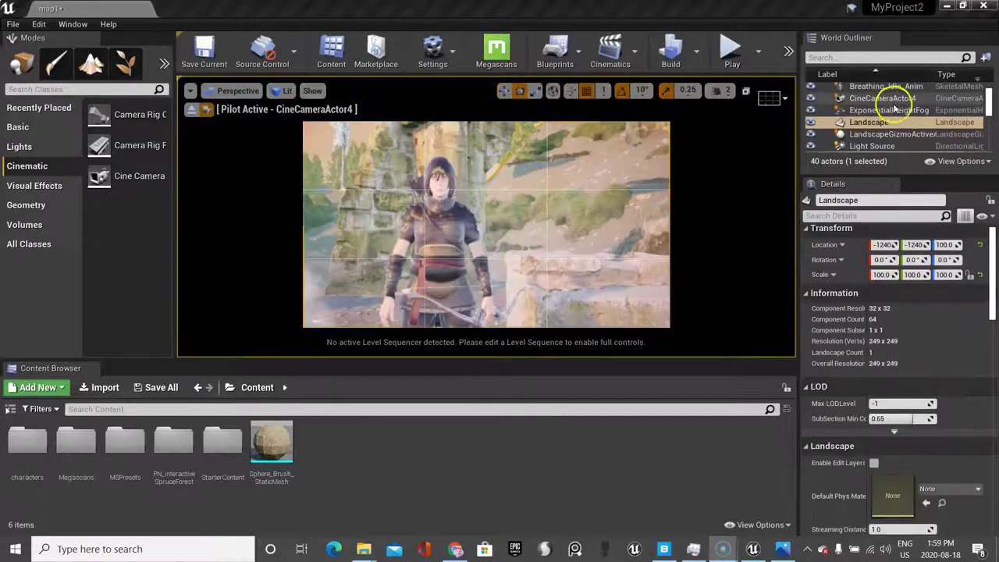
Select CineCameraActor4 and expand the Focus Settings in its current camera settings.
{"action": "left_click", "coordinate": [892, 99]}
{"action": "scroll", "coordinate": [898, 390], "scroll_direction": "down", "scroll_amount": 1}
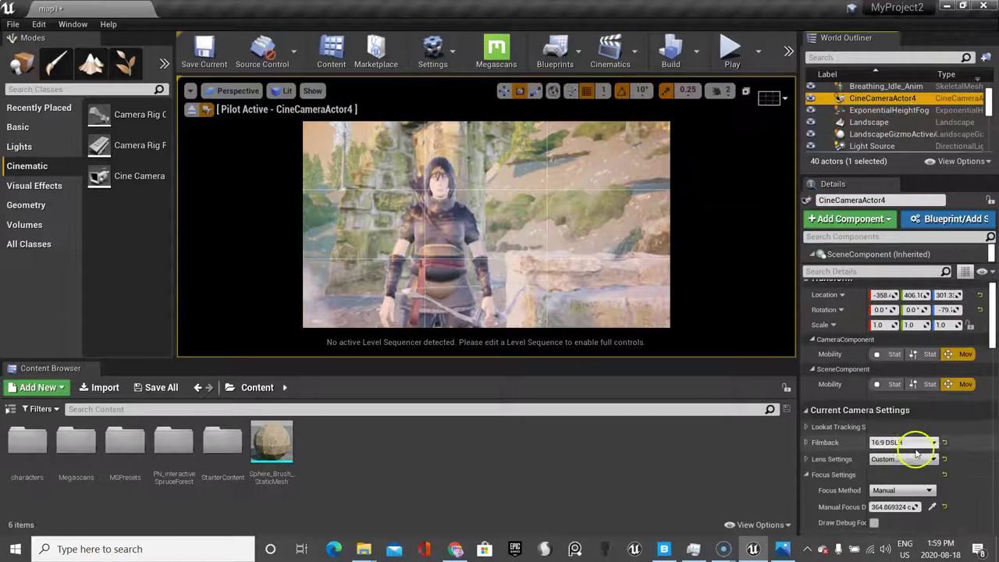
{"action": "scroll", "coordinate": [917, 453], "scroll_direction": "down", "scroll_amount": 3}
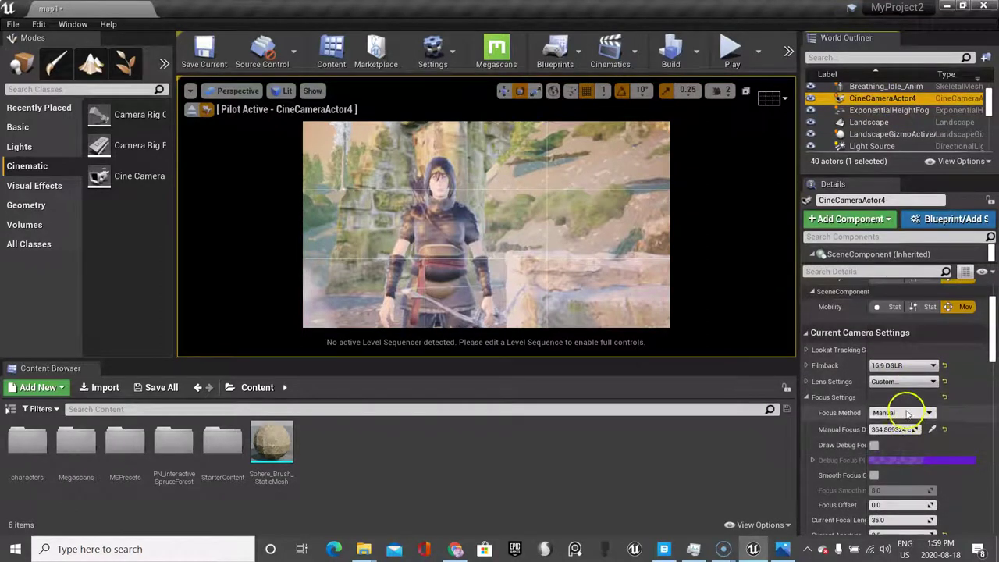
{"action": "left_click", "coordinate": [807, 397]}
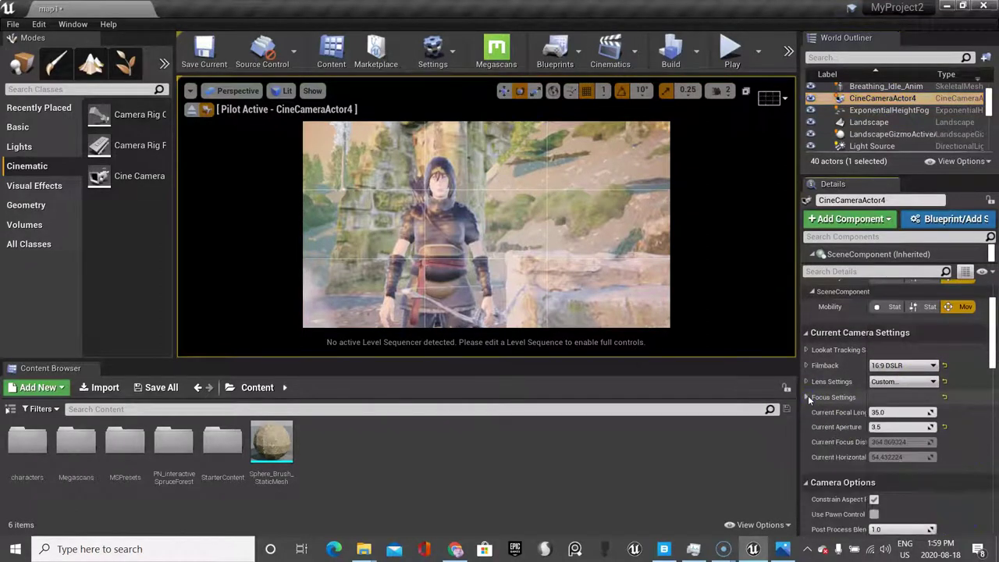
{"action": "left_click", "coordinate": [807, 397]}
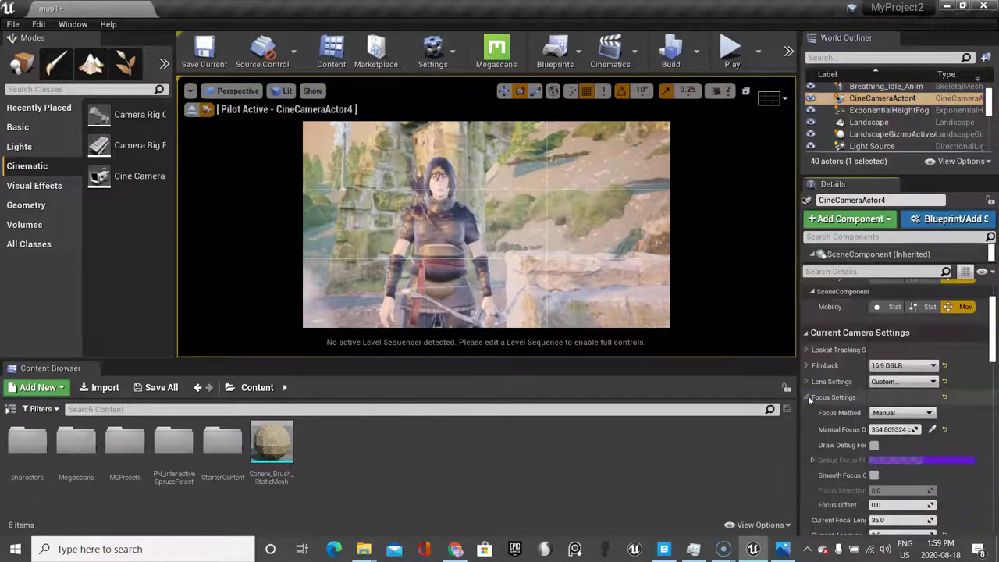
Try the None focus method on CineCameraActor4, then return the Focus Method to Manual.
{"action": "left_click", "coordinate": [903, 413]}
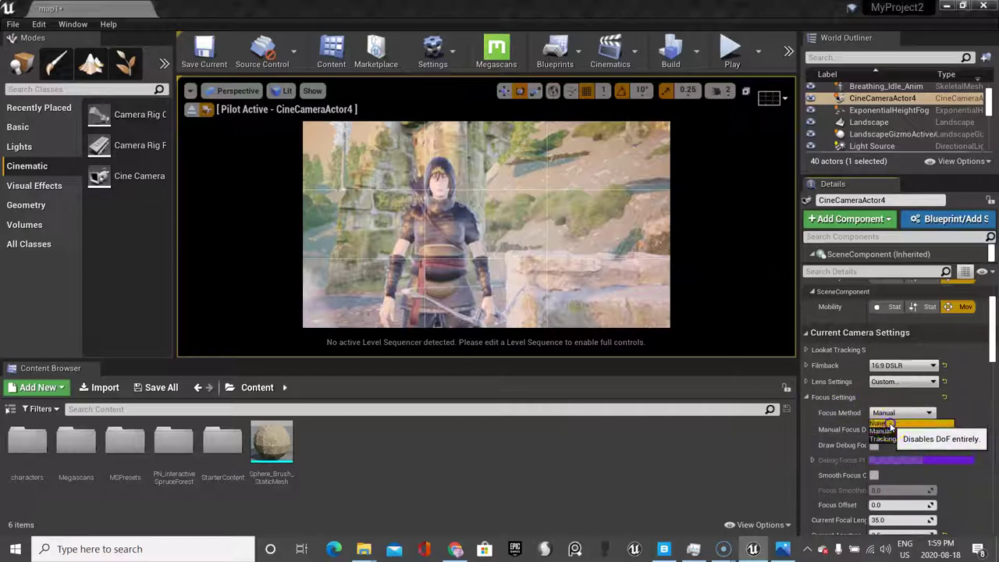
{"action": "left_click", "coordinate": [890, 422]}
{"action": "left_click", "coordinate": [897, 412]}
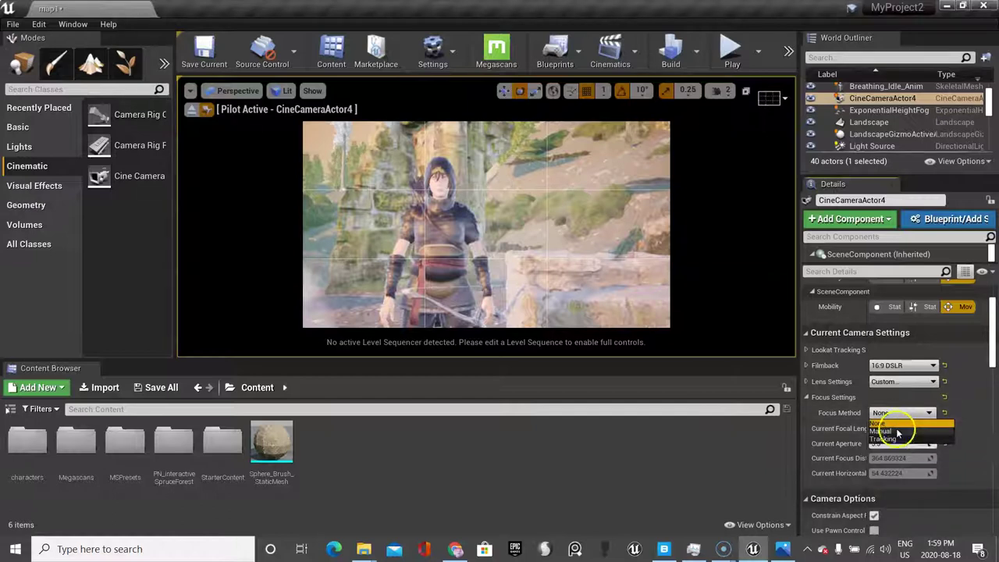
{"action": "left_click", "coordinate": [898, 431]}
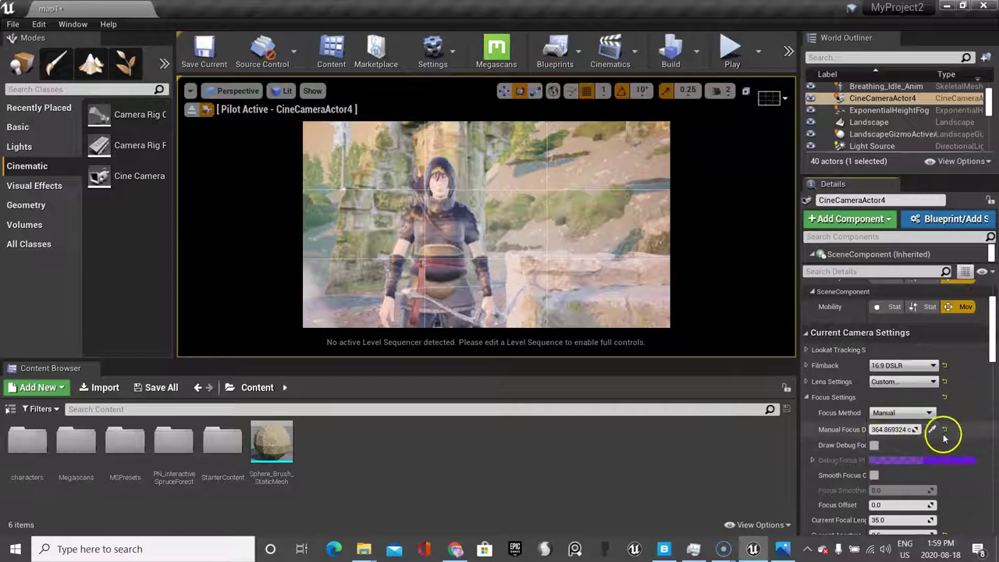
Turn on Draw Debug Focus Plane and sample the manual focus distance from the character's torso.
{"action": "left_click", "coordinate": [873, 446]}
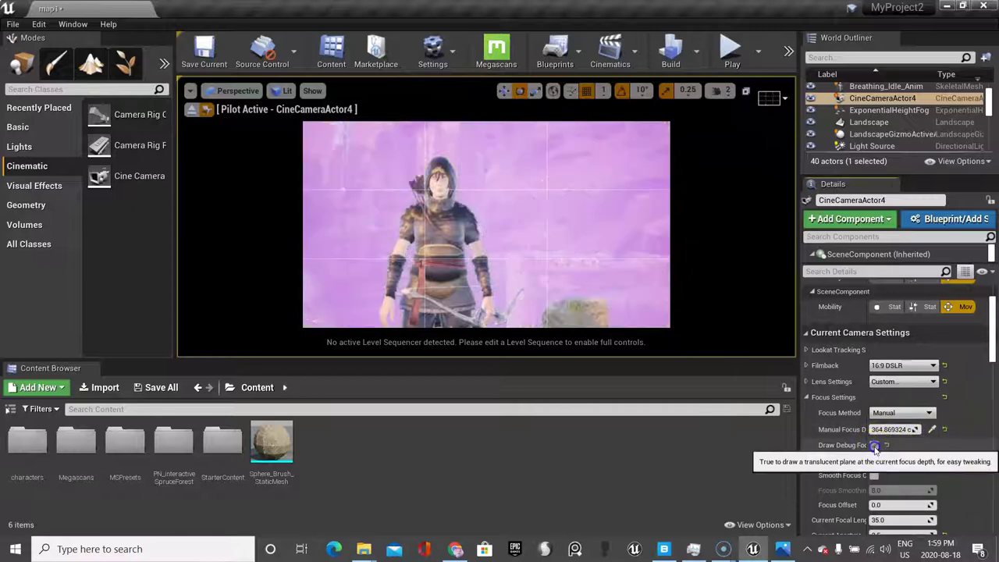
{"action": "left_click", "coordinate": [934, 430]}
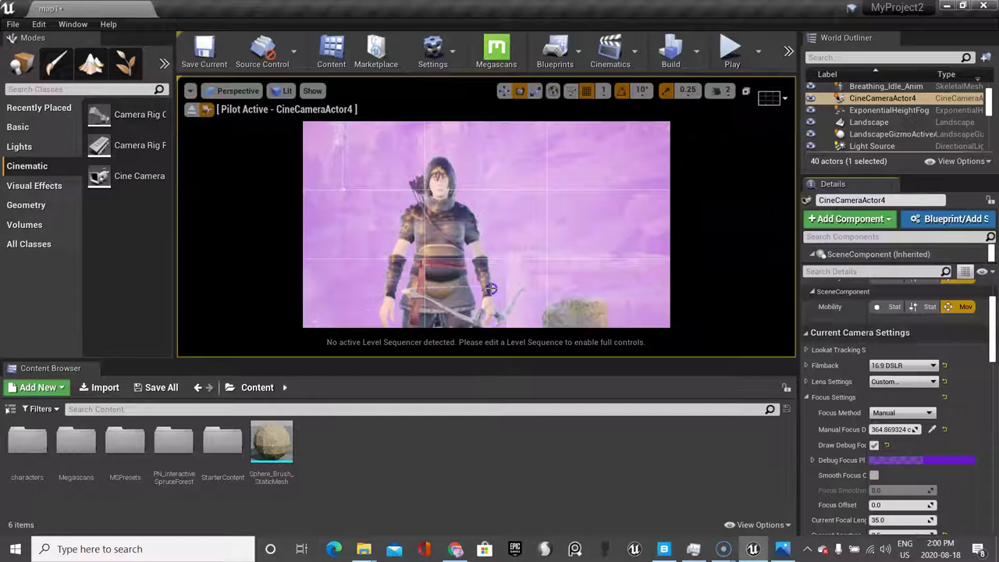
{"action": "left_click", "coordinate": [935, 431]}
{"action": "left_click", "coordinate": [436, 240]}
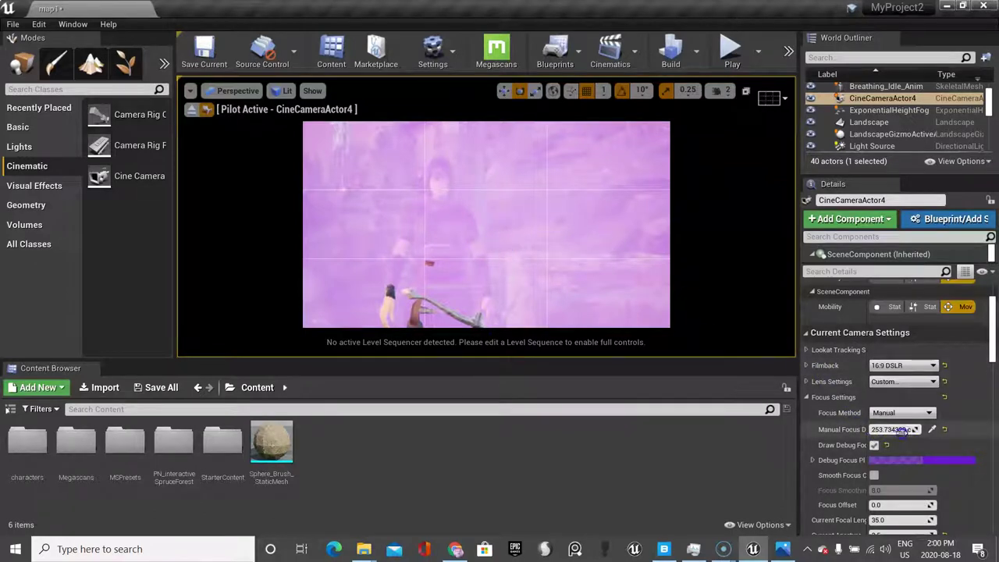
{"action": "left_click", "coordinate": [888, 415]}
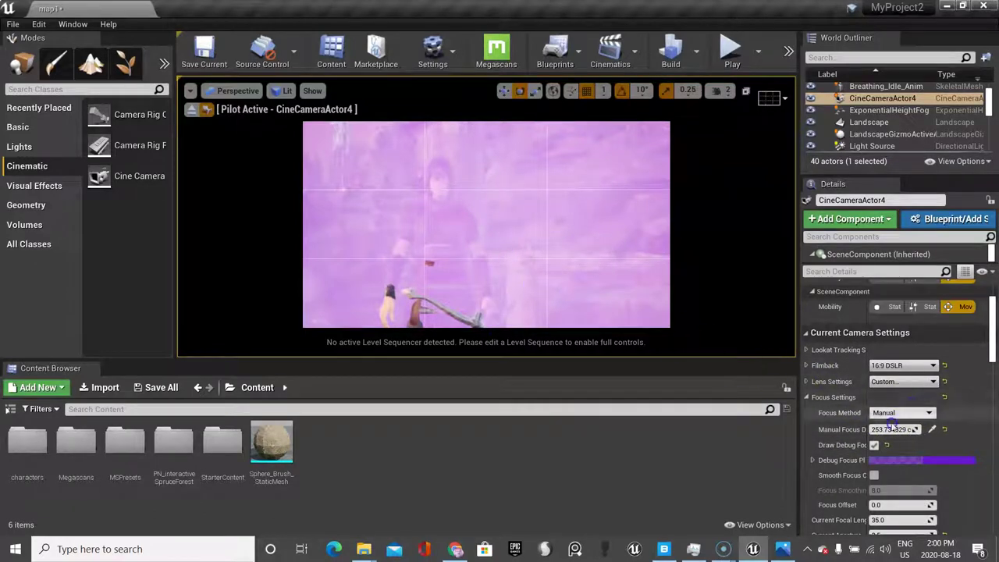
{"action": "left_click", "coordinate": [569, 284]}
{"action": "left_click", "coordinate": [548, 268]}
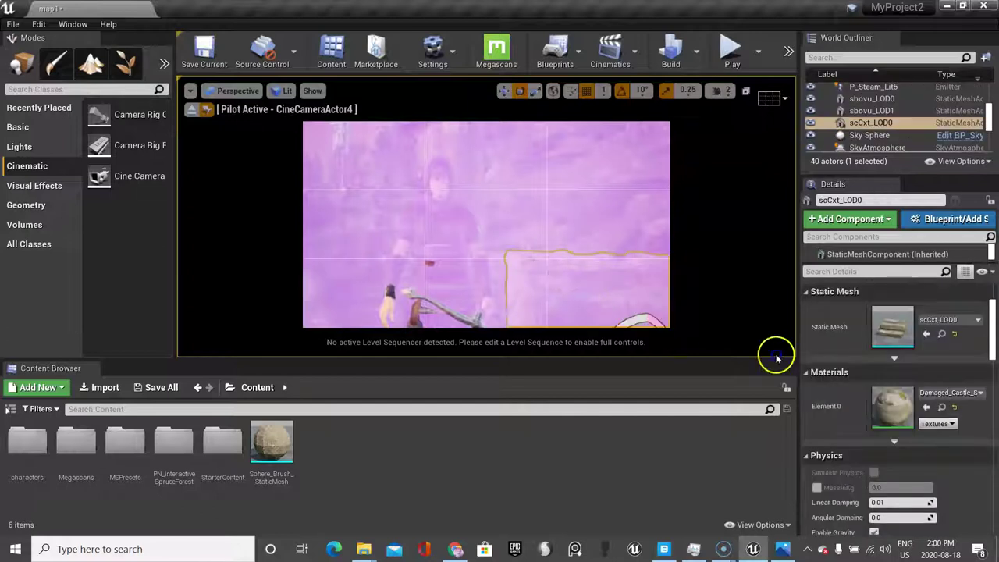
{"action": "scroll", "coordinate": [870, 133], "scroll_direction": "up", "scroll_amount": 5}
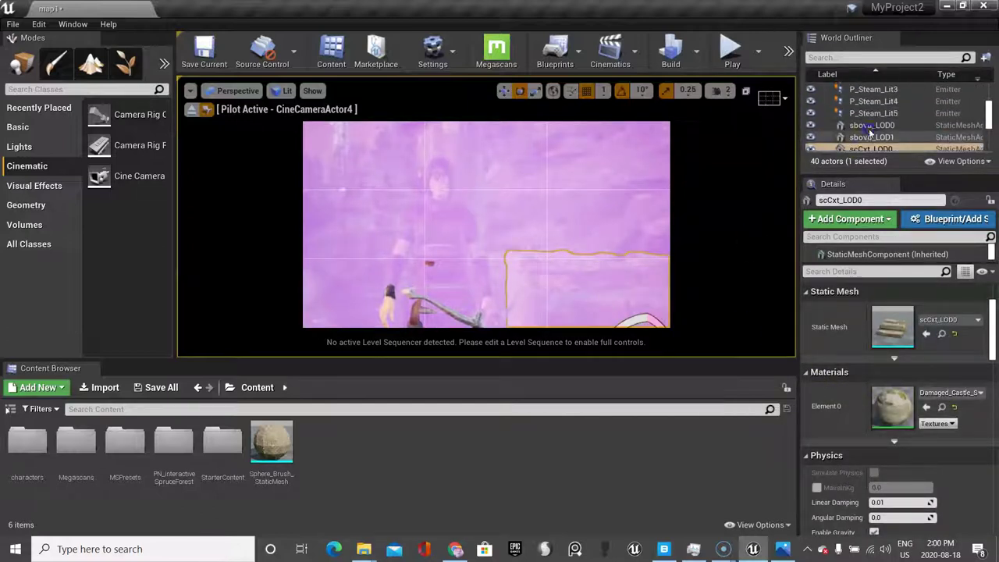
{"action": "scroll", "coordinate": [870, 132], "scroll_direction": "up", "scroll_amount": 1}
{"action": "left_click", "coordinate": [882, 116]}
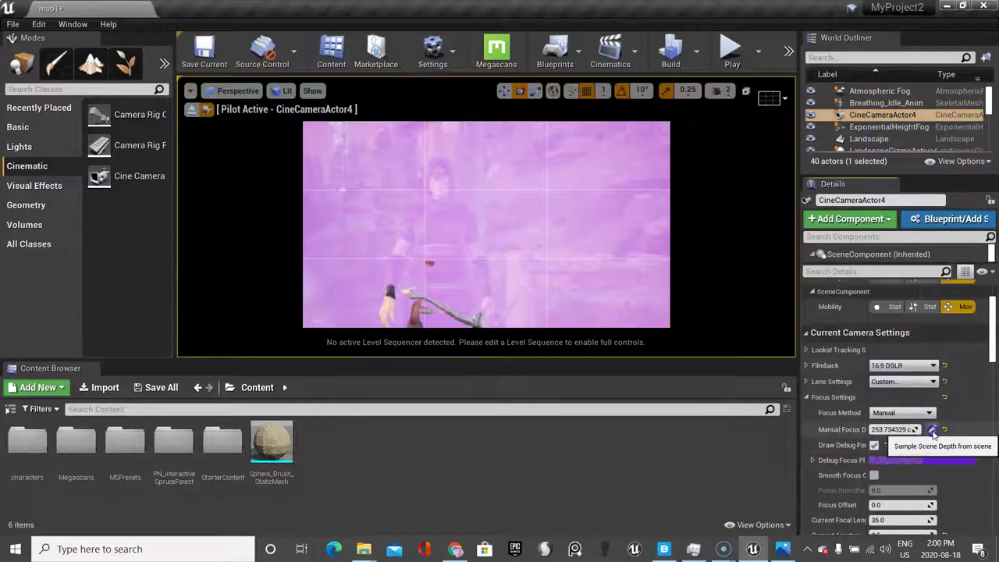
Resample the manual focus distance at the stone steps beside the character, about 438.8 cm, and turn off Draw Debug Focus Plane.
{"action": "left_click", "coordinate": [930, 429]}
{"action": "left_click", "coordinate": [445, 225]}
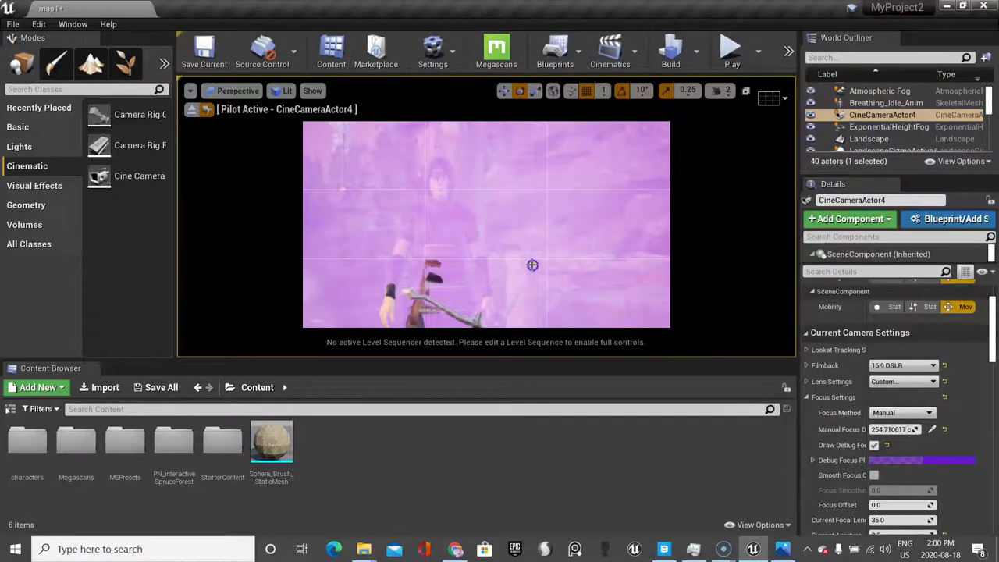
{"action": "left_click", "coordinate": [932, 429]}
{"action": "left_click", "coordinate": [538, 246]}
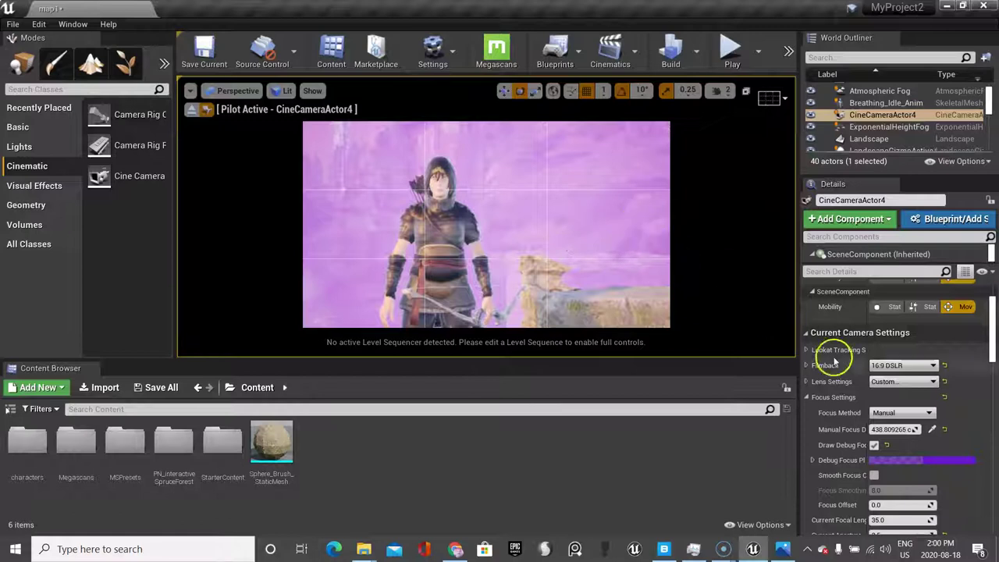
{"action": "left_click", "coordinate": [875, 445]}
{"action": "left_click", "coordinate": [874, 445]}
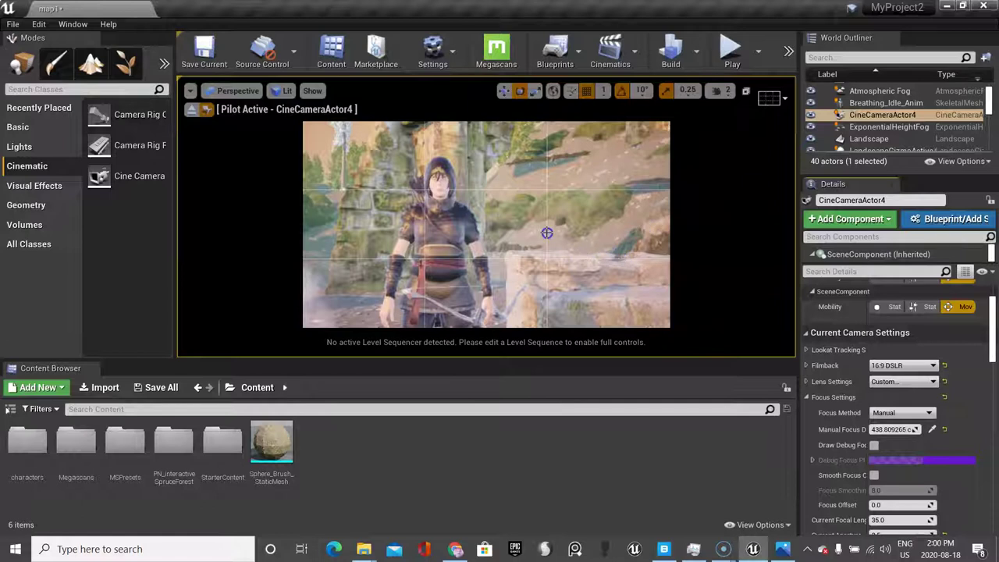
Capture a screenshot of the camera view, open the folder containing the saved image and minimize that window.
{"action": "key", "text": "F9"}
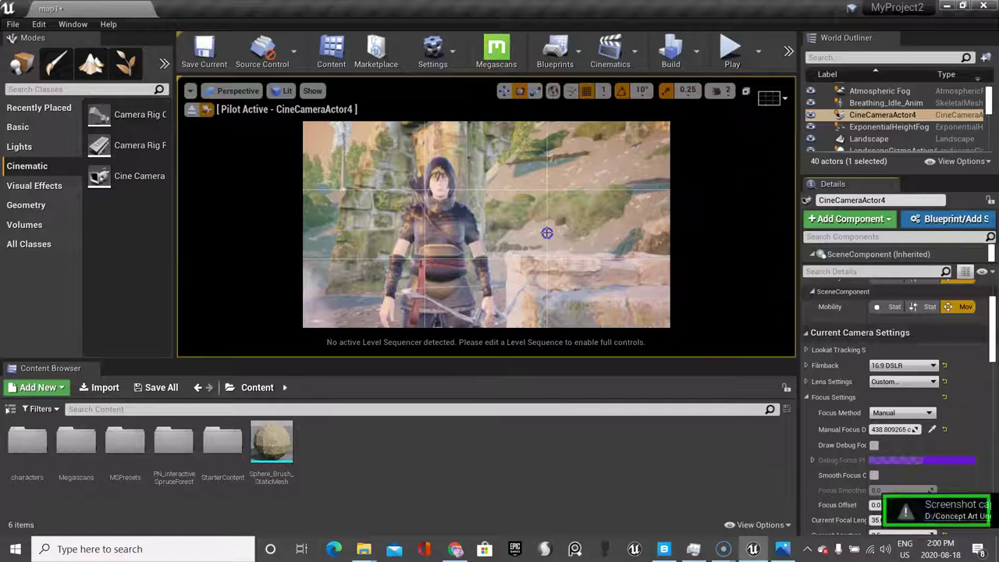
{"action": "left_click", "coordinate": [595, 306]}
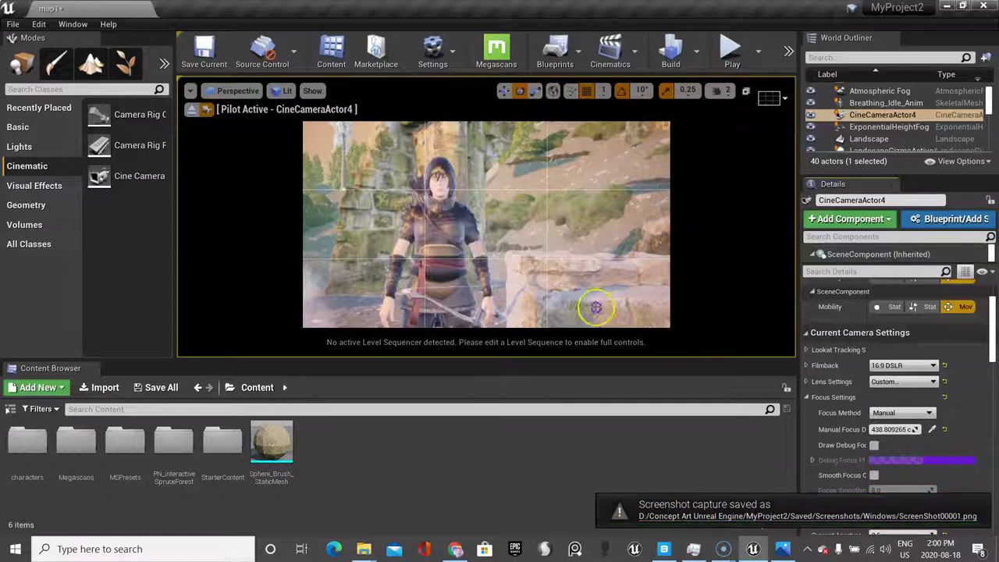
{"action": "left_click", "coordinate": [808, 515]}
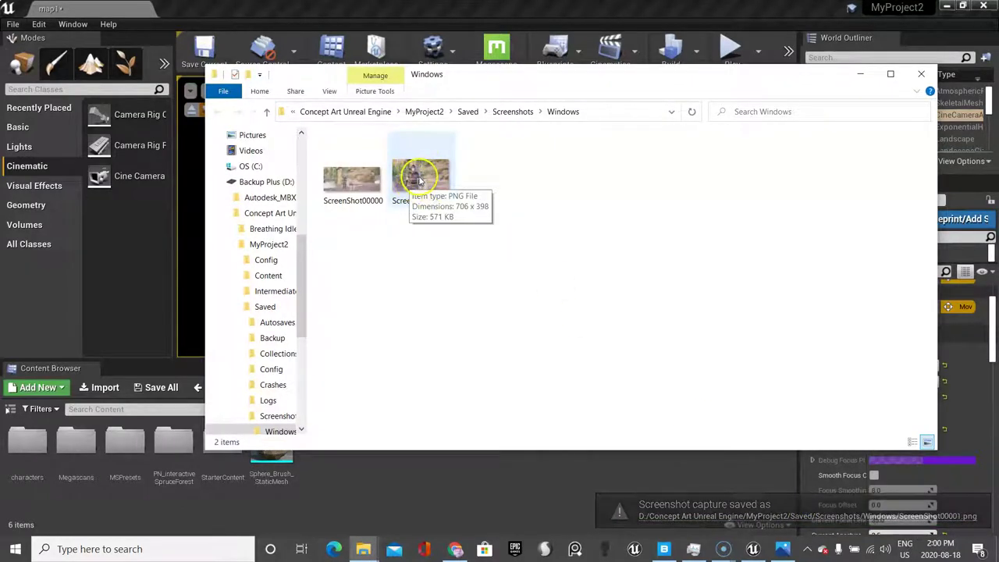
{"action": "left_click", "coordinate": [861, 76]}
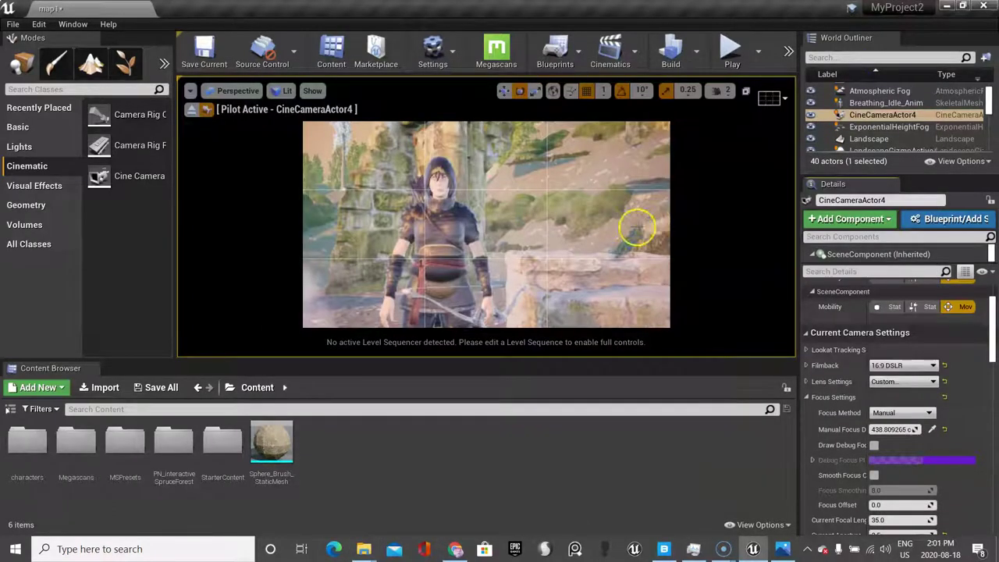
Pull the piloted camera back until the character is framed nearly full-length beside the stone steps, and capture a screenshot.
{"action": "right_click_drag", "start_coordinate": [634, 228], "coordinate": [618, 226]}
{"action": "key", "text": "s"}
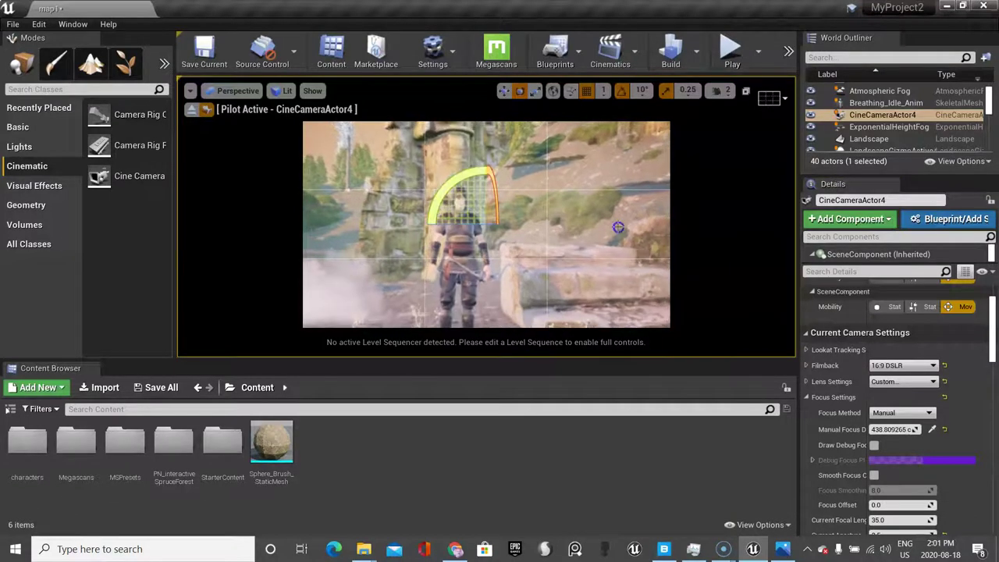
{"action": "left_click", "coordinate": [617, 227]}
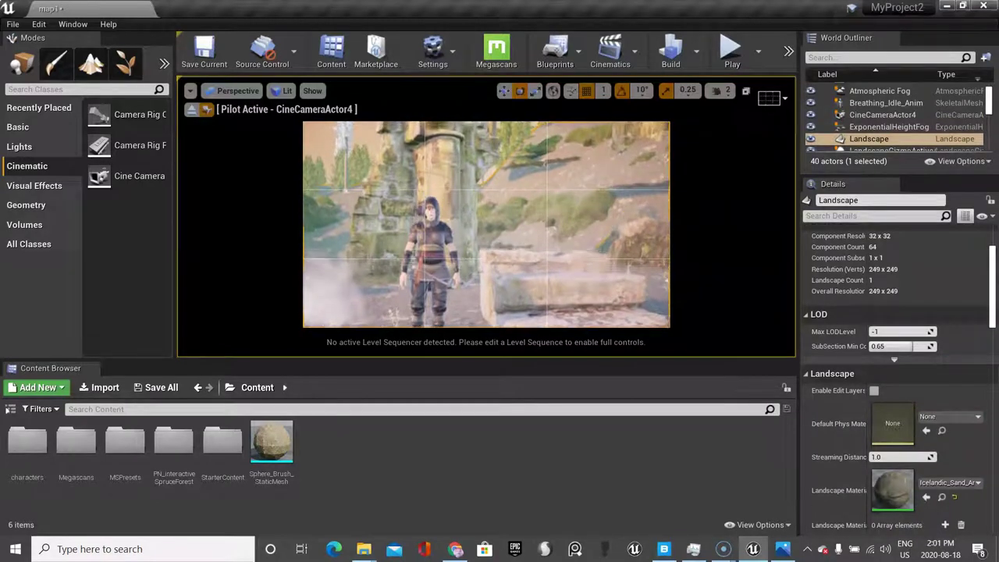
{"action": "left_click", "coordinate": [617, 227]}
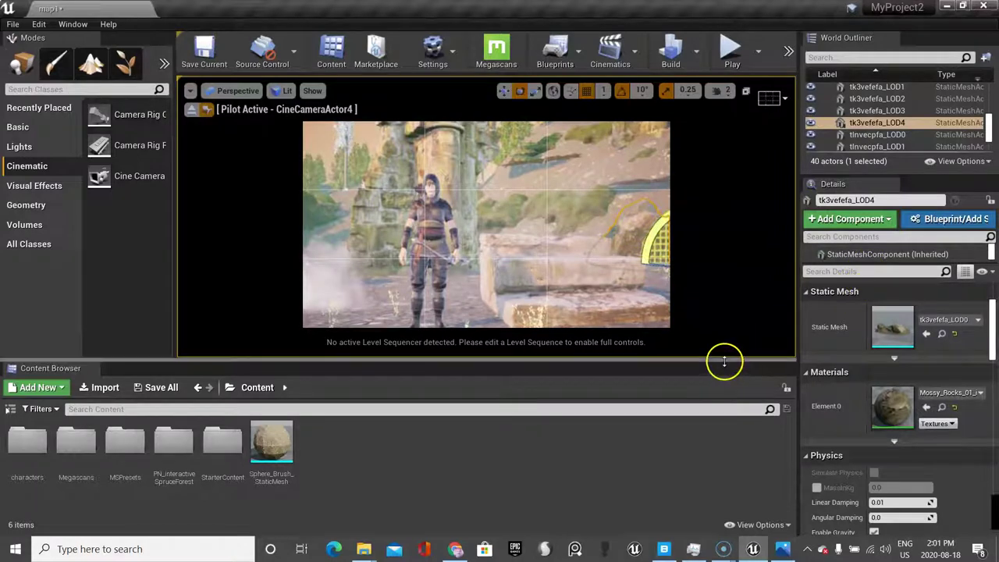
{"action": "key", "text": "F9"}
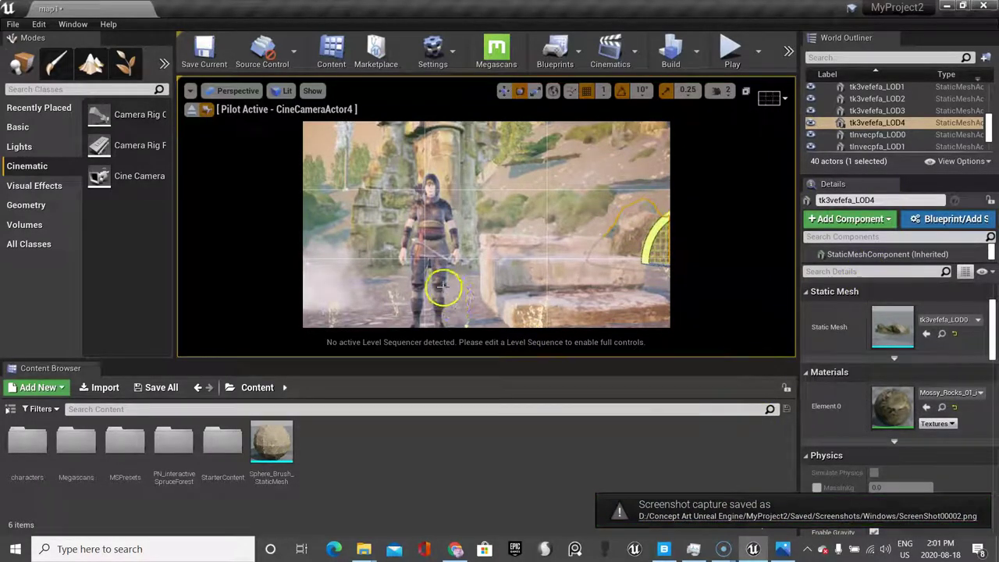
Reframe the camera farther back at a low angle with the mossy rock in the foreground, and capture a screenshot.
{"action": "scroll", "coordinate": [446, 287], "scroll_direction": "down", "scroll_amount": 6}
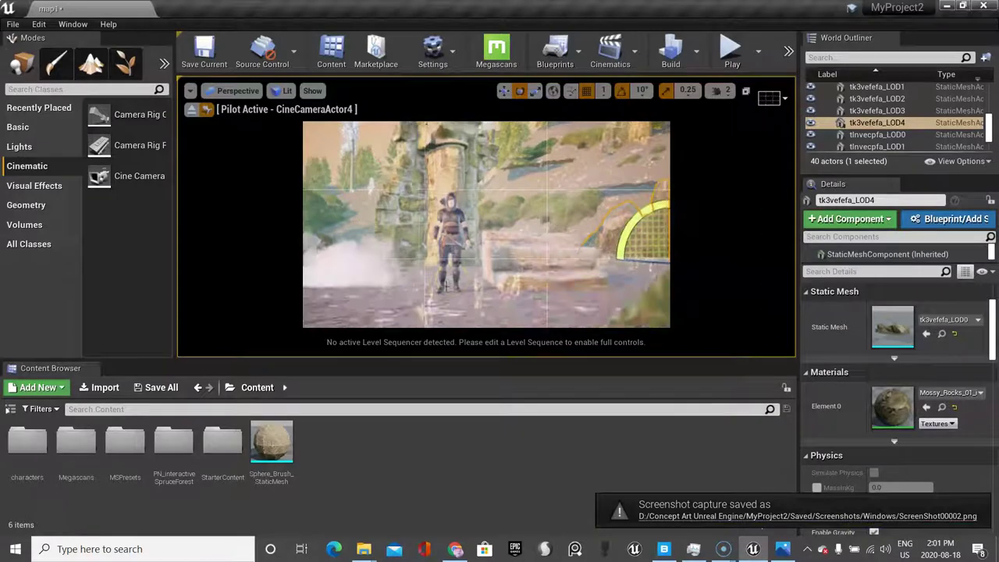
{"action": "left_click", "coordinate": [442, 281]}
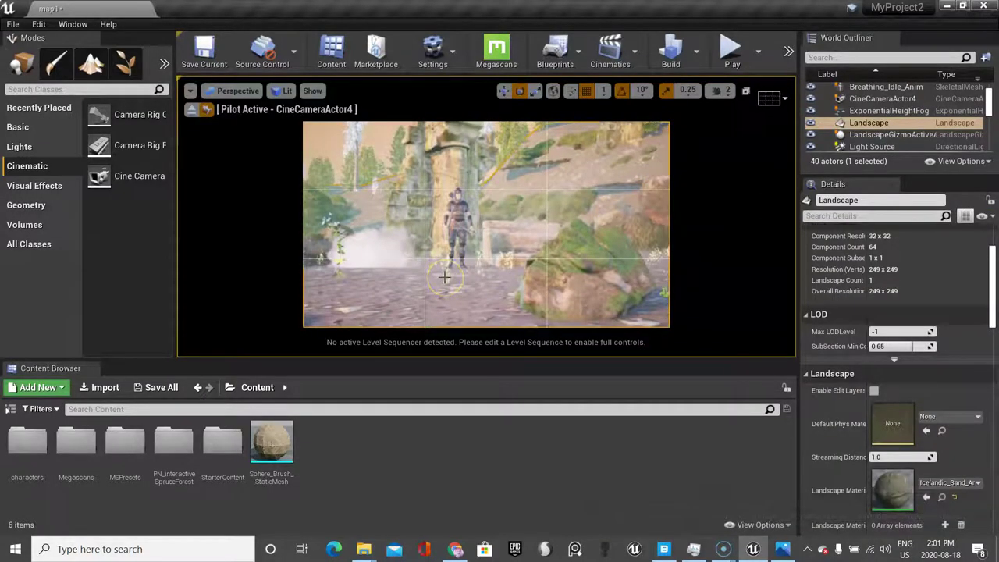
{"action": "key", "text": "Right"}
{"action": "key", "text": "Right"}
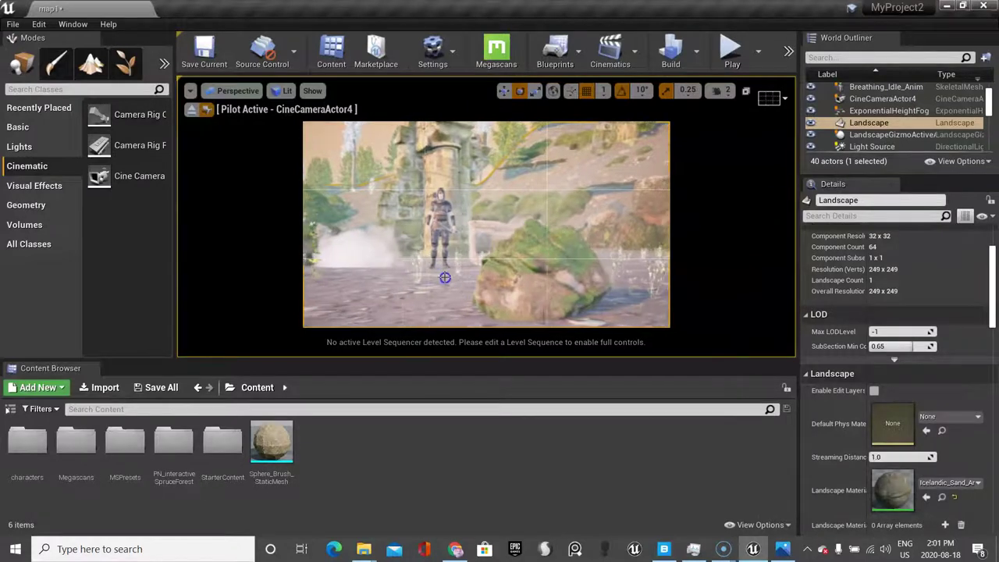
{"action": "middle_click_drag", "start_coordinate": [444, 276], "coordinate": [444, 277]}
{"action": "left_click", "coordinate": [444, 277]}
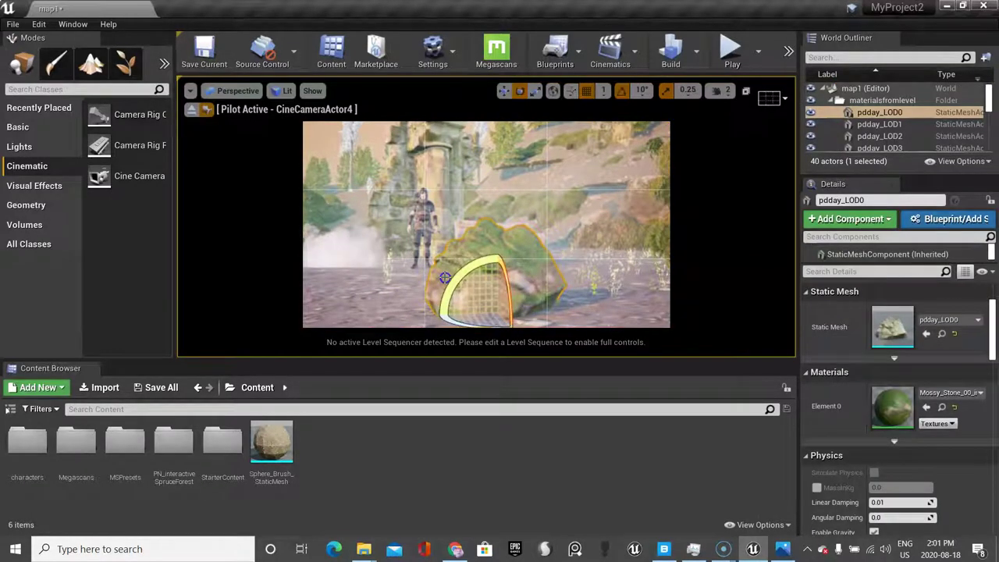
{"action": "key", "text": "F9"}
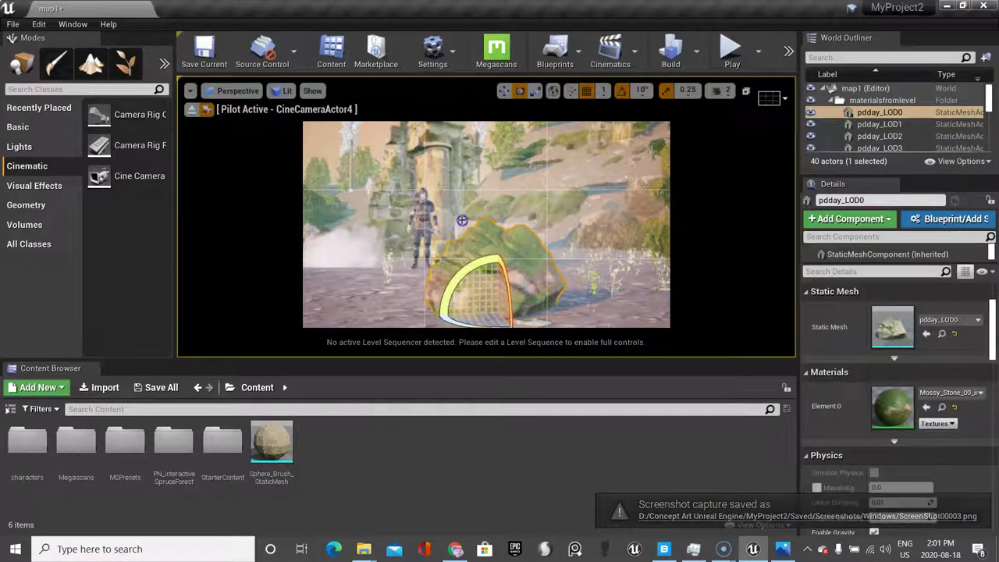
Raise the camera to a high angle looking down on the character and stone steps, and capture a screenshot.
{"action": "left_click_drag", "start_coordinate": [462, 202], "coordinate": [451, 241], "text": "alt"}
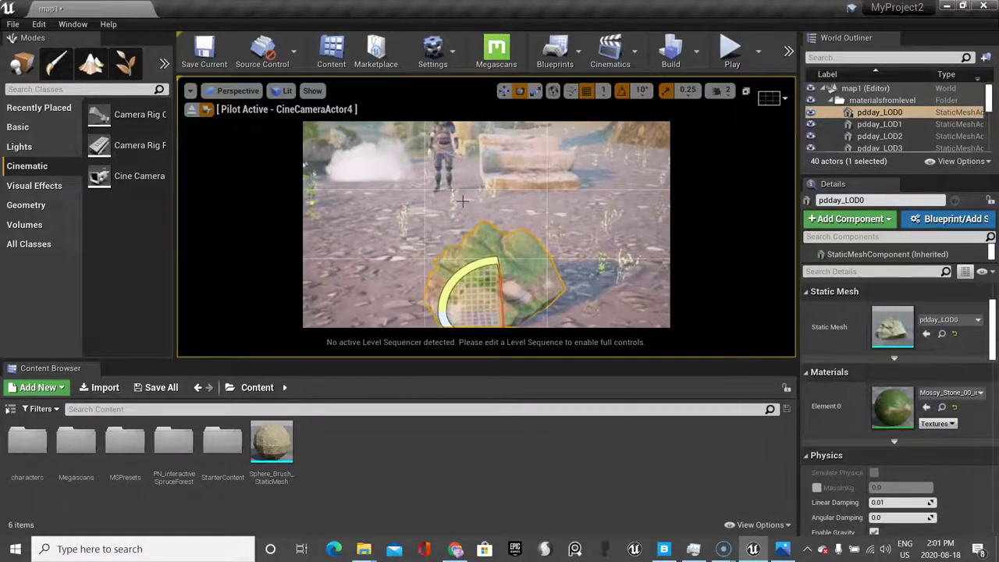
{"action": "left_click_drag", "start_coordinate": [463, 201], "coordinate": [470, 218], "text": "alt"}
{"action": "right_click_drag", "start_coordinate": [468, 216], "coordinate": [471, 219]}
{"action": "left_click", "coordinate": [472, 218]}
{"action": "left_click", "coordinate": [471, 219]}
{"action": "left_click", "coordinate": [471, 218]}
{"action": "left_click", "coordinate": [471, 218]}
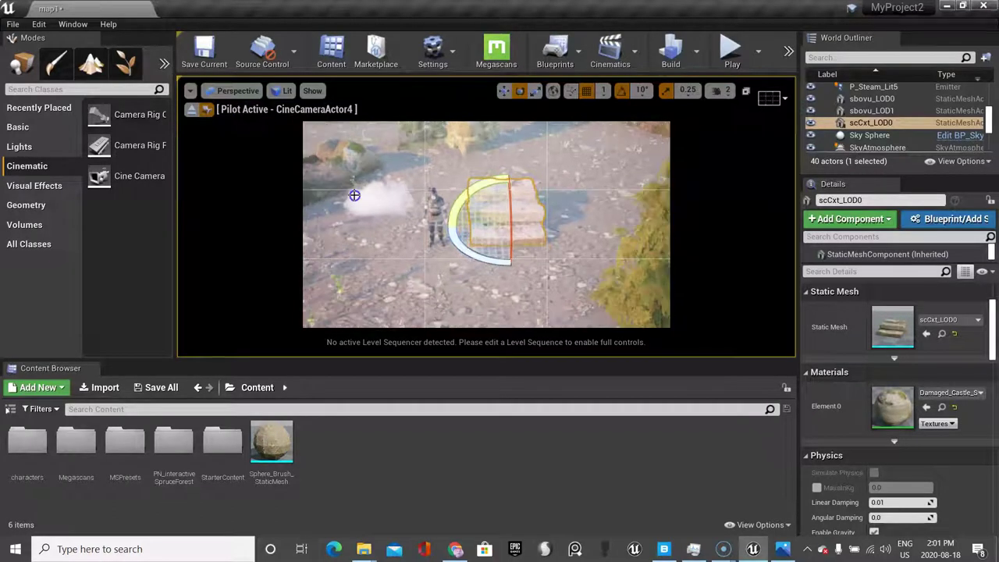
{"action": "left_click", "coordinate": [232, 92]}
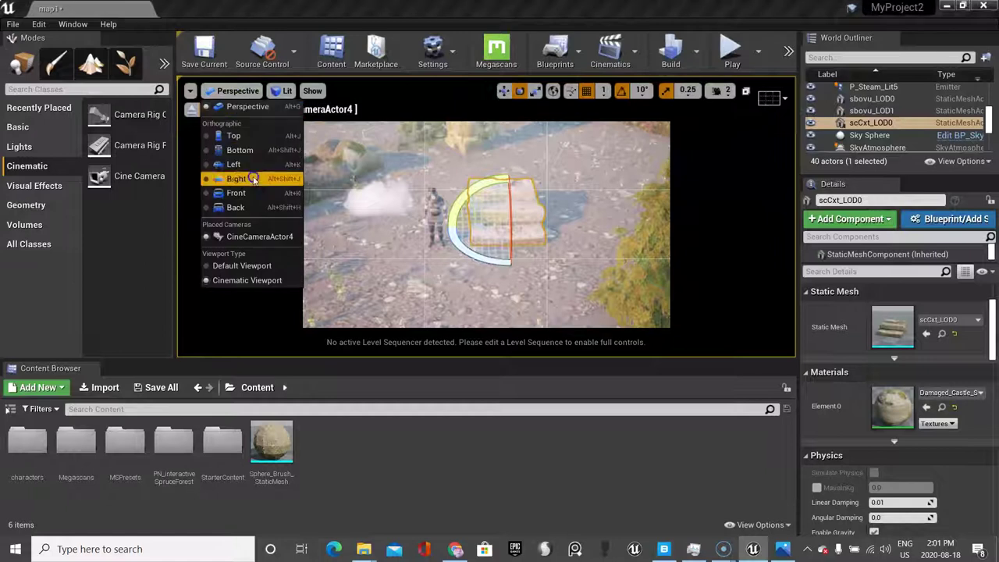
{"action": "left_click", "coordinate": [234, 303]}
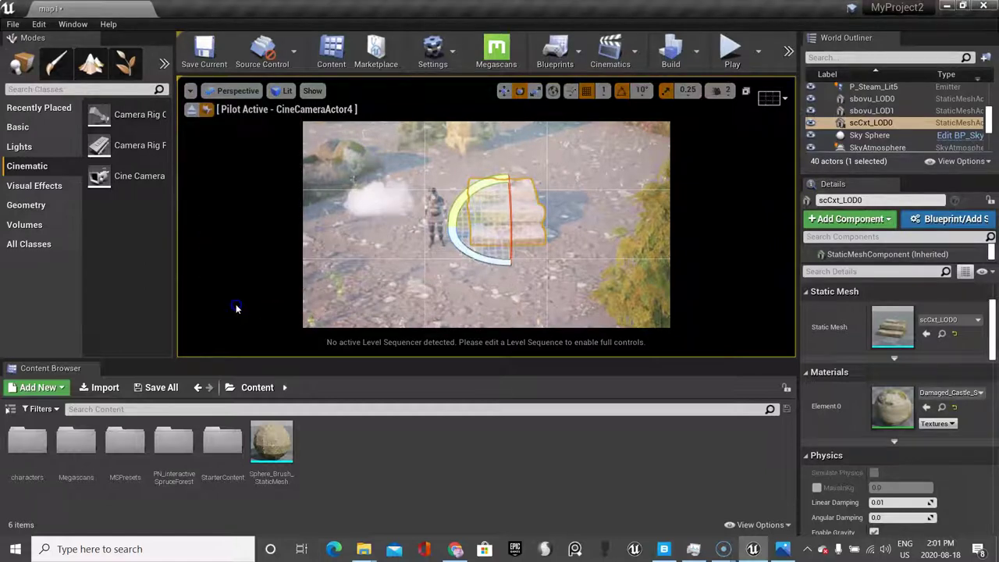
{"action": "key", "text": "F9"}
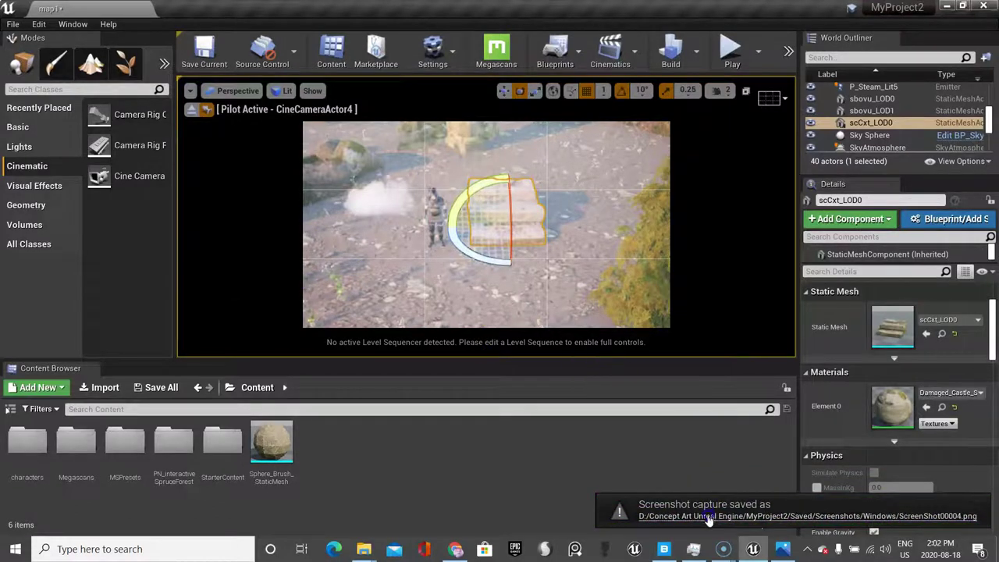
Open ScreenShot00004 from the Screenshots folder to check it, close the image and minimize the folder window.
{"action": "left_click", "coordinate": [707, 515]}
{"action": "double_click", "coordinate": [634, 195]}
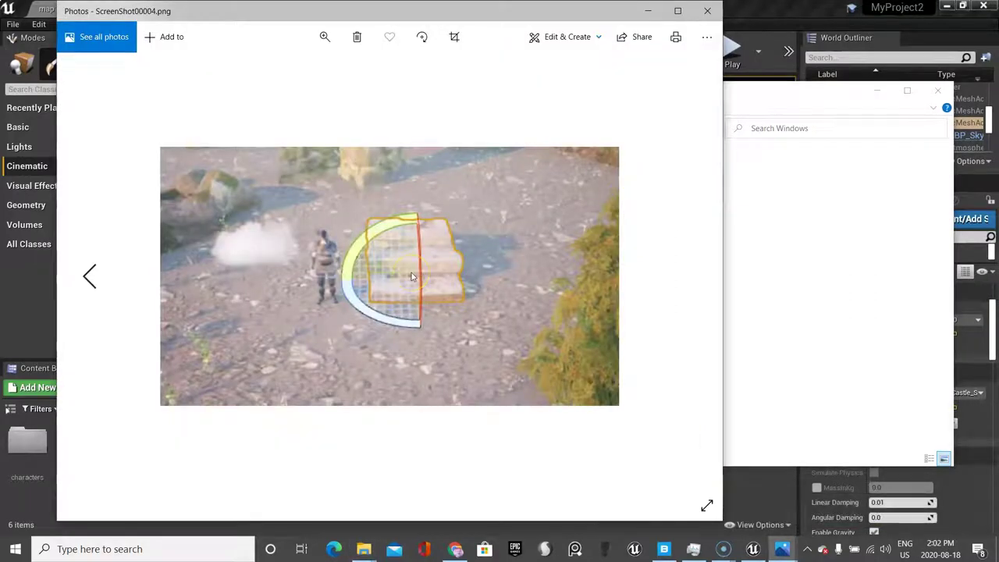
{"action": "left_click", "coordinate": [706, 11]}
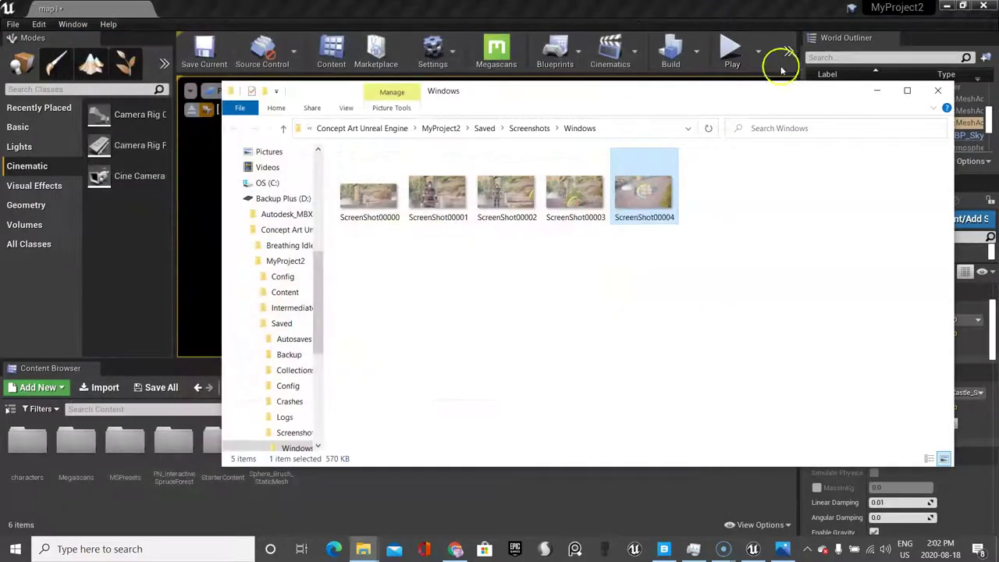
{"action": "left_click", "coordinate": [877, 91]}
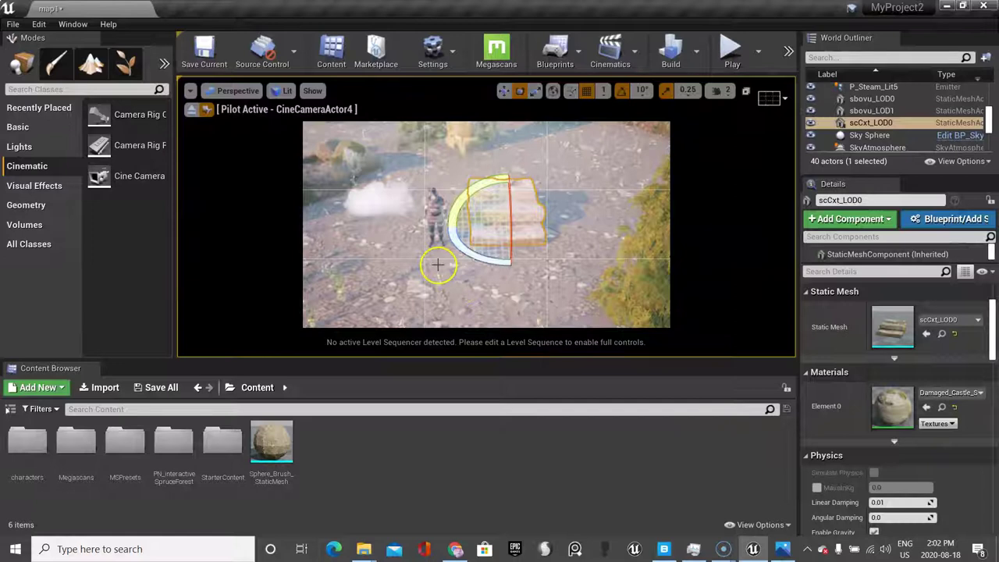
Hide the selection outline and gizmo with Game View and recapture the high-angle shot.
{"action": "key", "text": "g"}
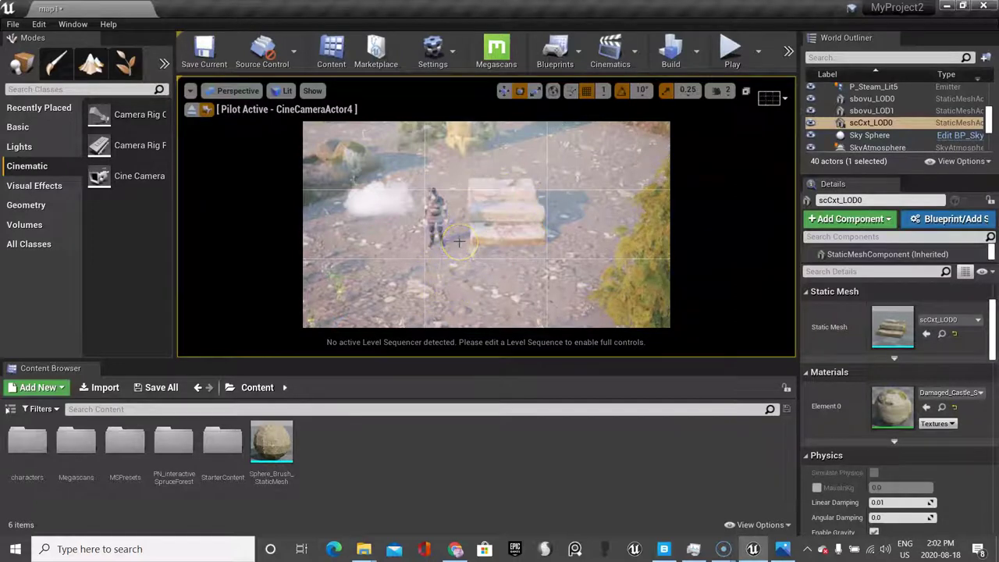
{"action": "key", "text": "F9"}
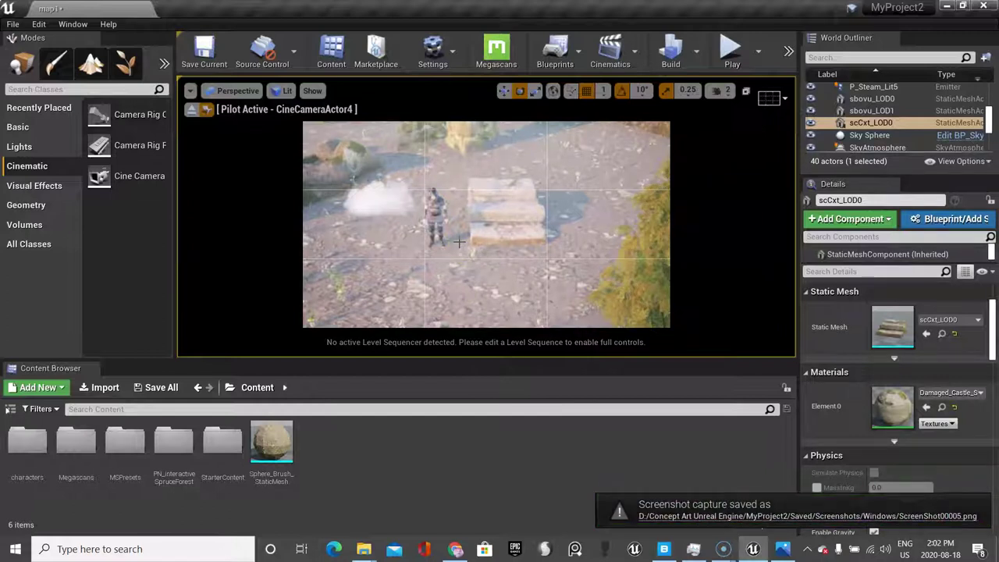
Pull the camera far back from the character, change its viewing angle and capture a distant screenshot.
{"action": "scroll", "coordinate": [463, 248], "scroll_direction": "down", "scroll_amount": 12}
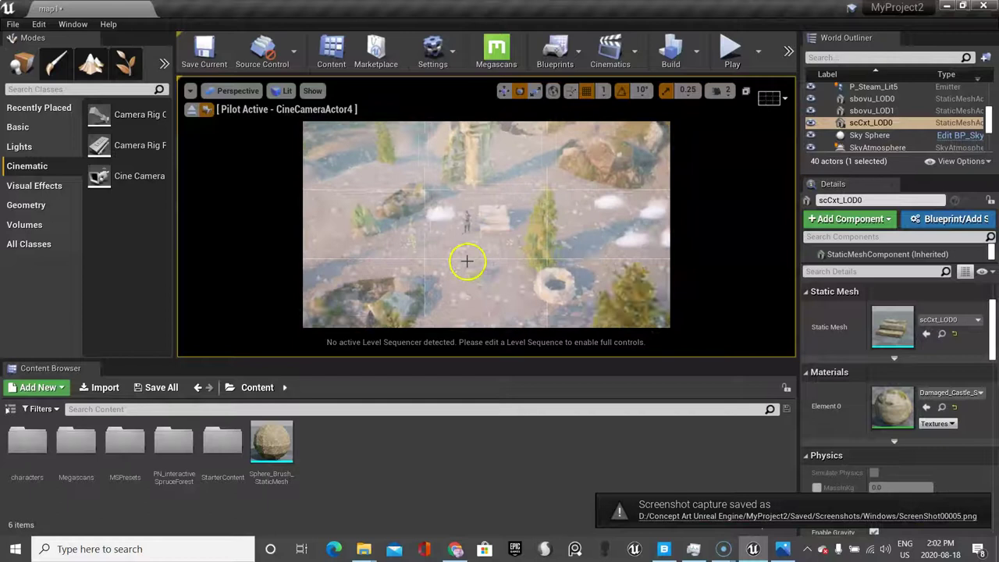
{"action": "right_click_drag", "start_coordinate": [466, 260], "coordinate": [453, 185]}
{"action": "key", "text": "F9"}
Move the camera farther back over the forest and capture a wide landscape screenshot.
{"action": "scroll", "coordinate": [467, 260], "scroll_direction": "down", "scroll_amount": 3}
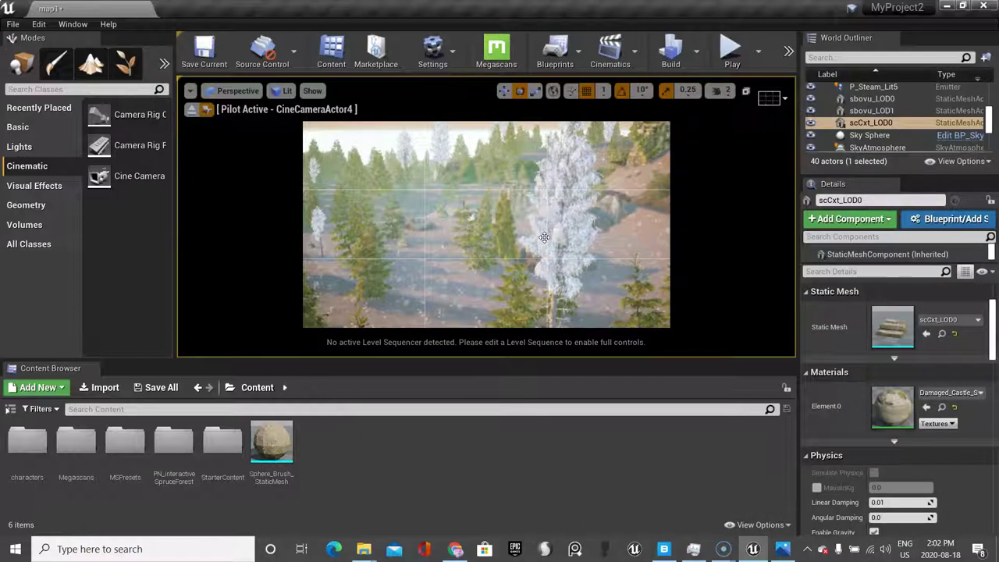
{"action": "right_click_drag", "start_coordinate": [544, 237], "coordinate": [531, 267]}
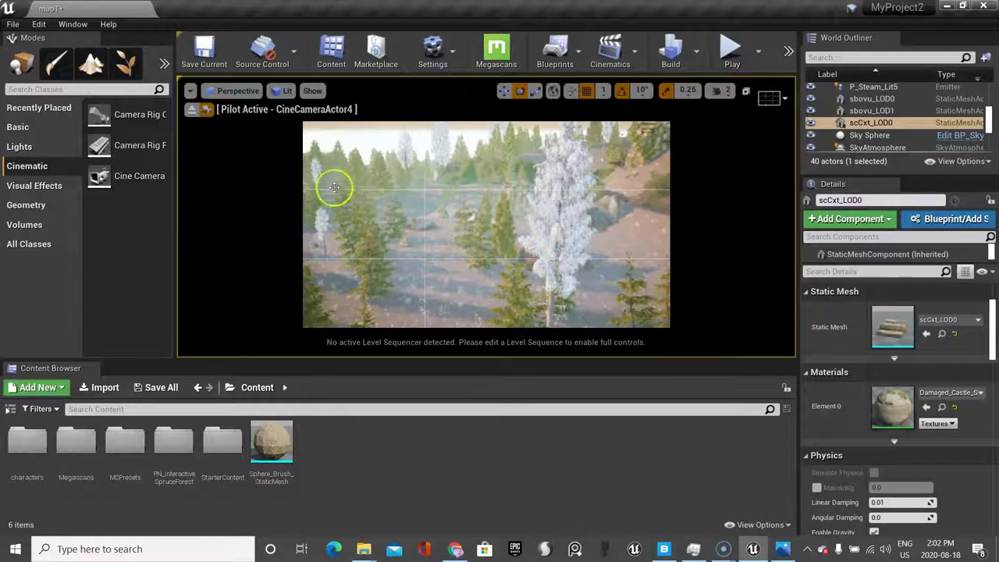
{"action": "left_click", "coordinate": [238, 92]}
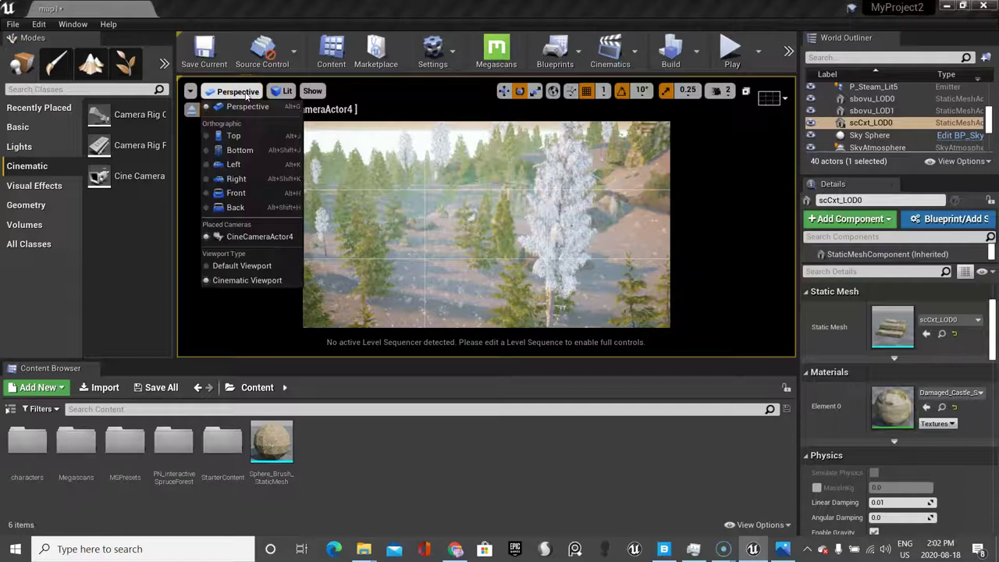
{"action": "left_click", "coordinate": [251, 330]}
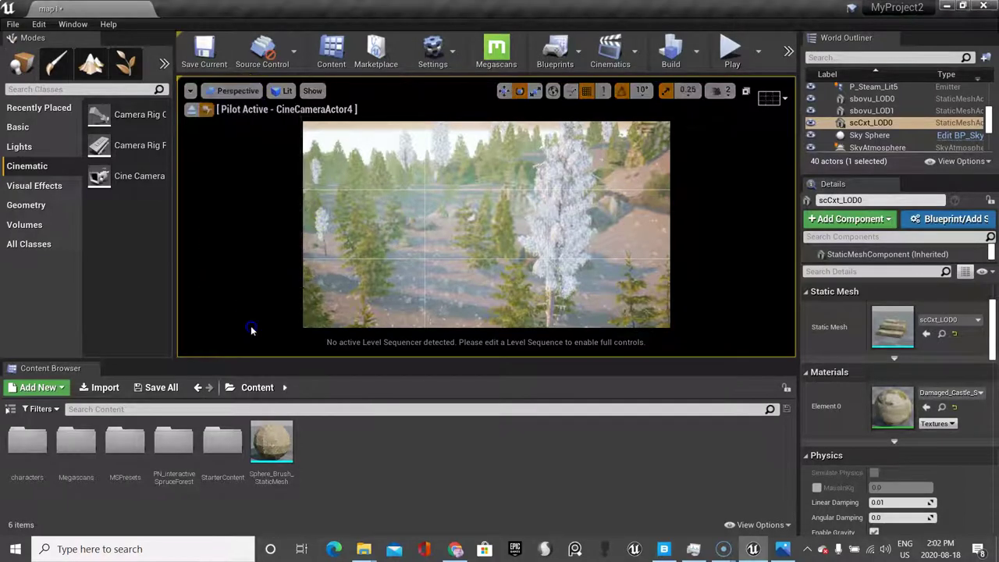
{"action": "scroll", "coordinate": [428, 247], "scroll_direction": "down", "scroll_amount": 10}
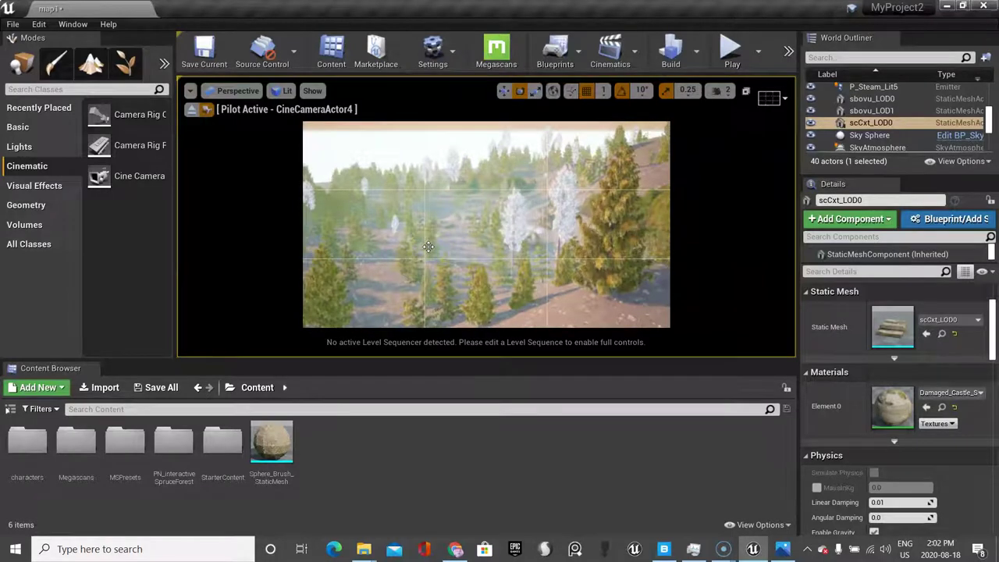
{"action": "key", "text": "F9"}
Frame the character from the side with the stone steps in the foreground, select the Sky Sphere to clear the steps' outline, and capture a screenshot.
{"action": "right_click_drag", "start_coordinate": [428, 247], "coordinate": [480, 233]}
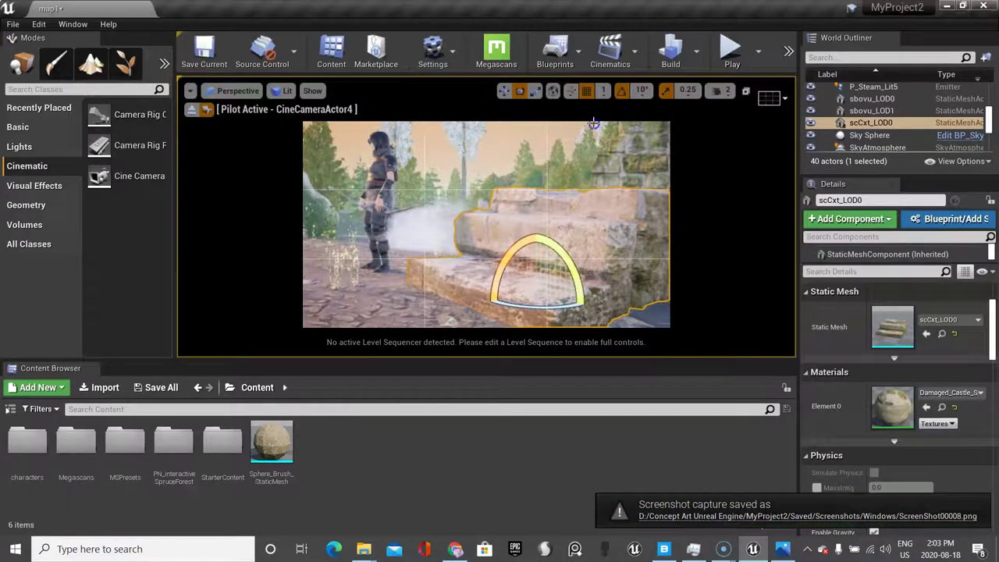
{"action": "left_click", "coordinate": [435, 151]}
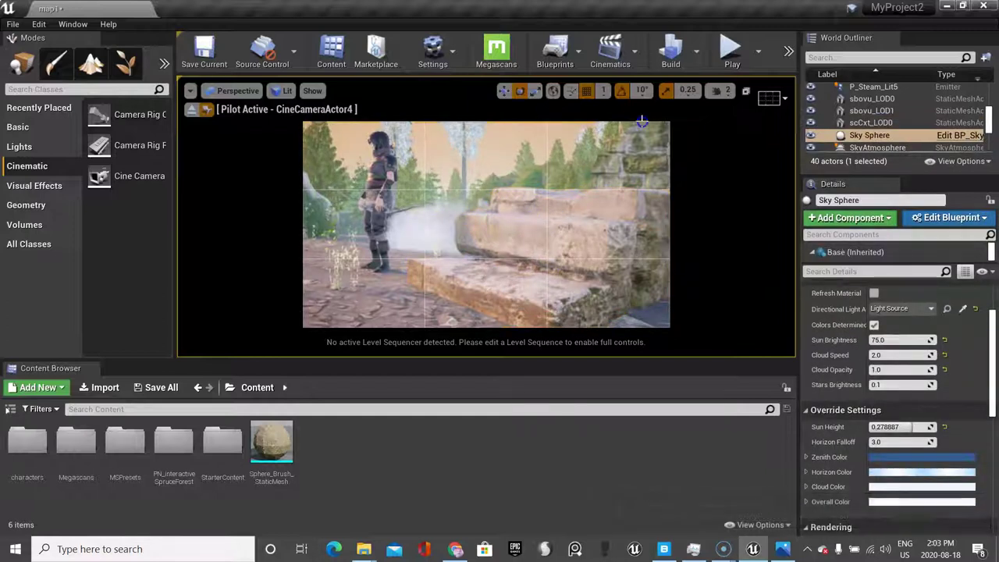
{"action": "key", "text": "F9"}
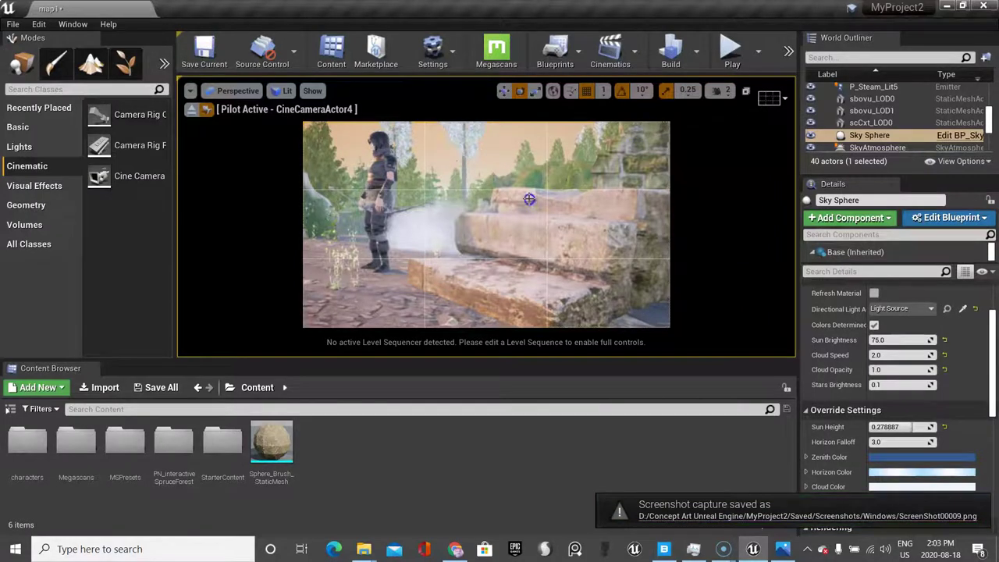
Swing the camera to a low, more distant side view with the character near the right-hand third line, and capture a screenshot.
{"action": "right_click_drag", "start_coordinate": [529, 199], "coordinate": [423, 185]}
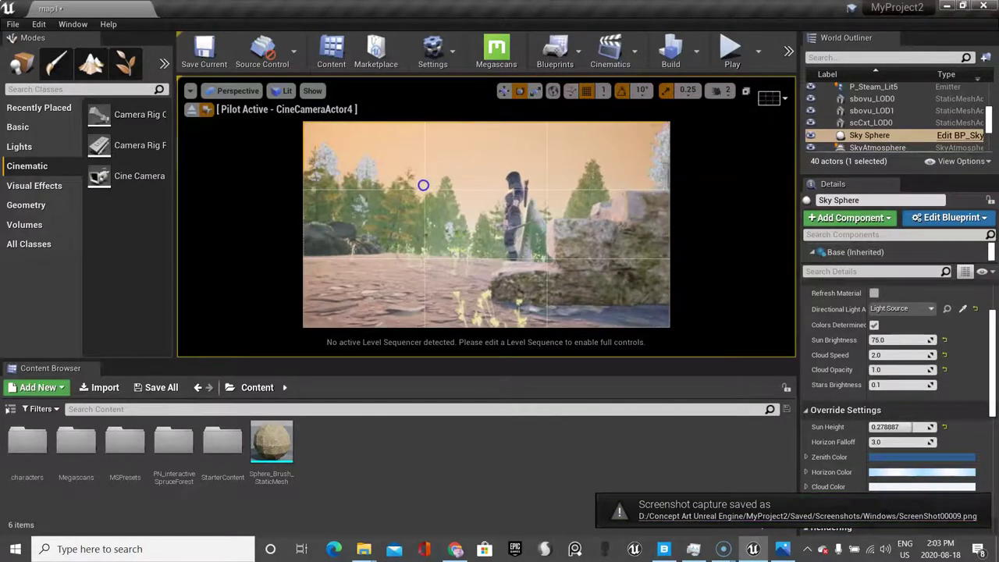
{"action": "left_click_drag", "start_coordinate": [423, 185], "coordinate": [406, 183]}
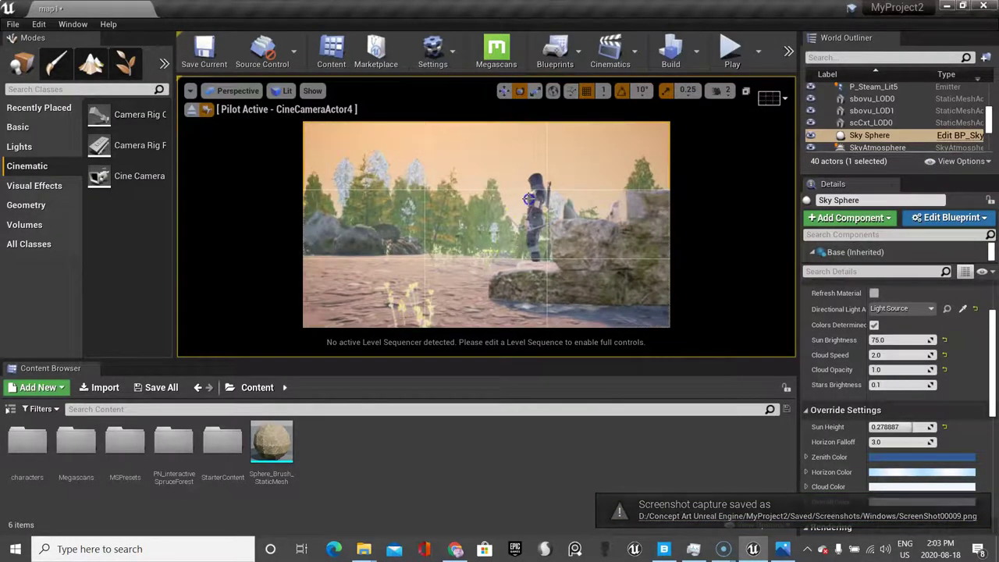
{"action": "key", "text": "F9"}
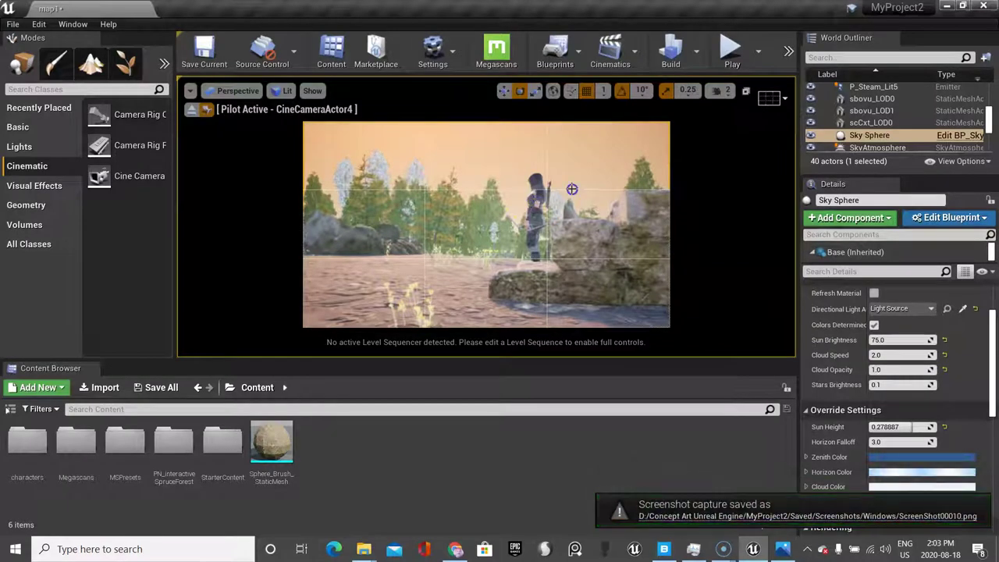
Frame the character closer from behind, facing the rocks and forest, capture a screenshot, and select the Sky Sphere to clear the foliage outline.
{"action": "right_click_drag", "start_coordinate": [573, 192], "coordinate": [486, 199]}
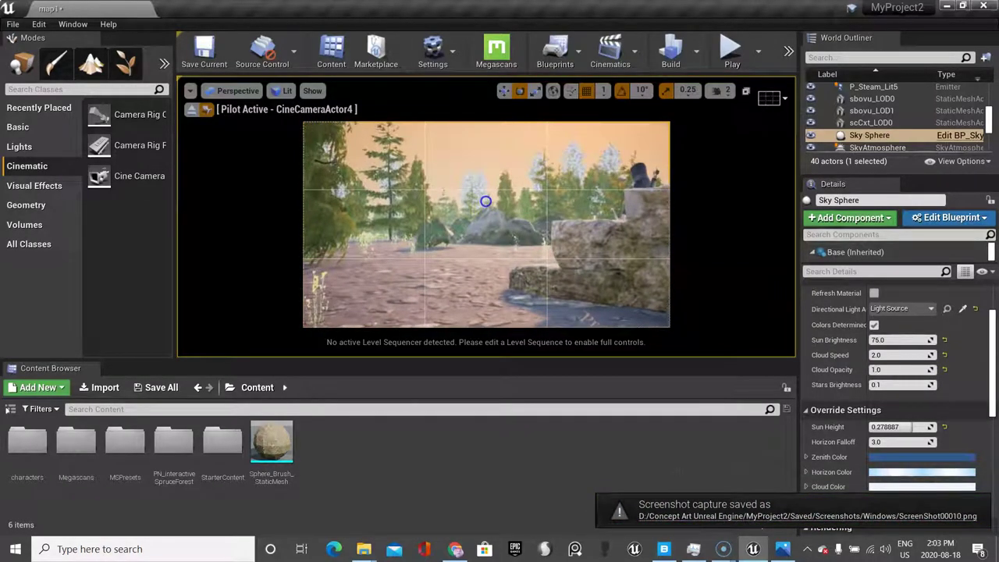
{"action": "left_click_drag", "start_coordinate": [586, 189], "coordinate": [575, 188]}
{"action": "key", "text": "w"}
{"action": "right_click_drag", "start_coordinate": [574, 188], "coordinate": [580, 188]}
{"action": "key", "text": "e"}
{"action": "left_click", "coordinate": [581, 188]}
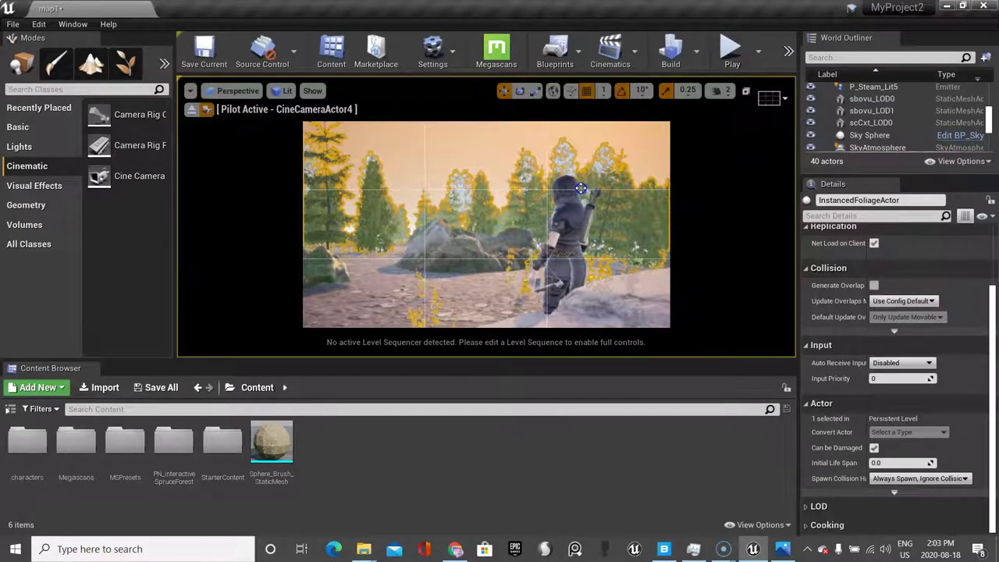
{"action": "key", "text": "F9"}
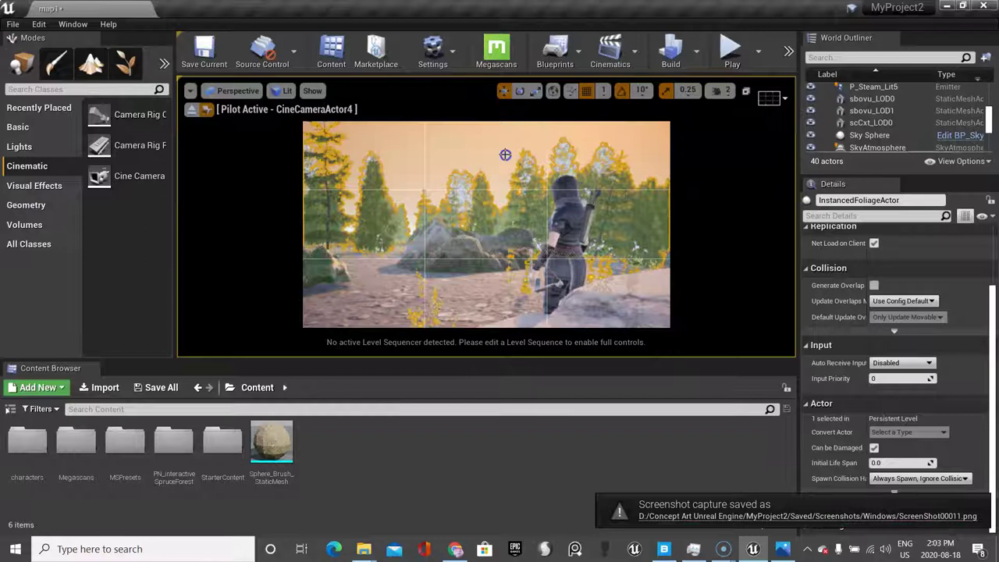
{"action": "left_click", "coordinate": [505, 154]}
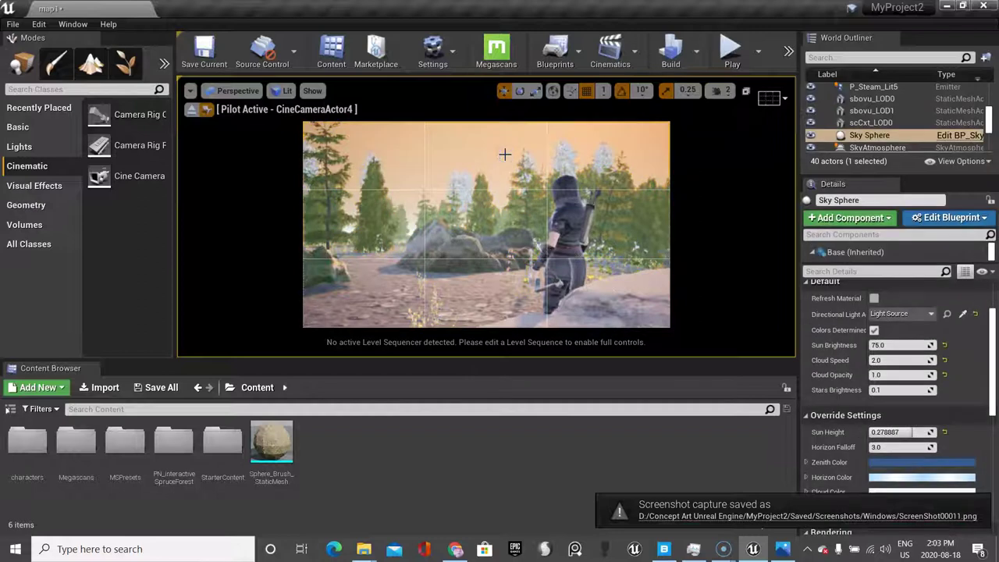
Capture a screenshot of the current composition, and reframe the character closer from behind with the pale rock across the foreground.
{"action": "key", "text": "F9"}
{"action": "right_click_drag", "start_coordinate": [448, 161], "coordinate": [437, 160]}
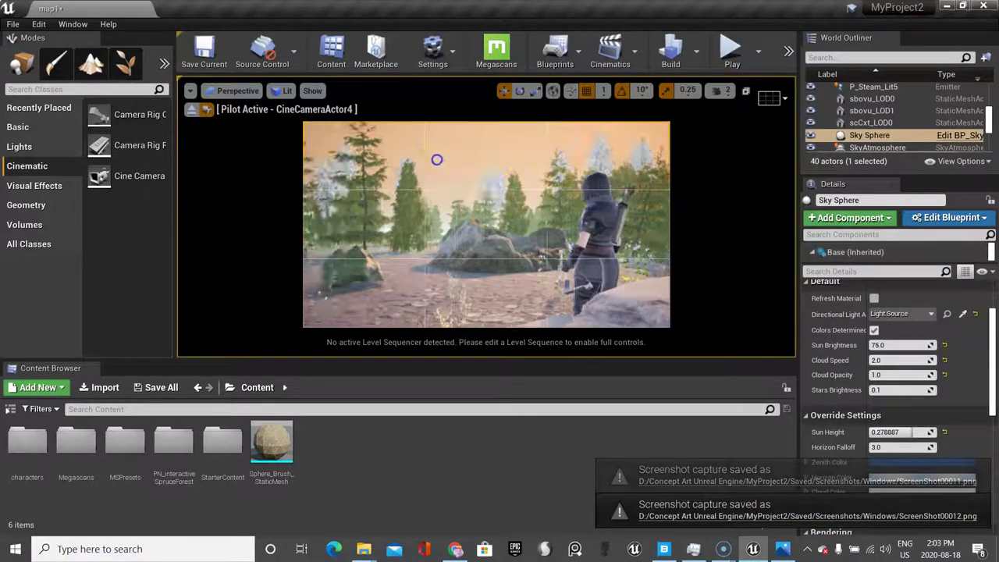
{"action": "left_click_drag", "start_coordinate": [437, 159], "coordinate": [463, 160]}
{"action": "right_click_drag", "start_coordinate": [462, 160], "coordinate": [463, 160]}
{"action": "left_click", "coordinate": [463, 160]}
{"action": "left_click", "coordinate": [541, 144]}
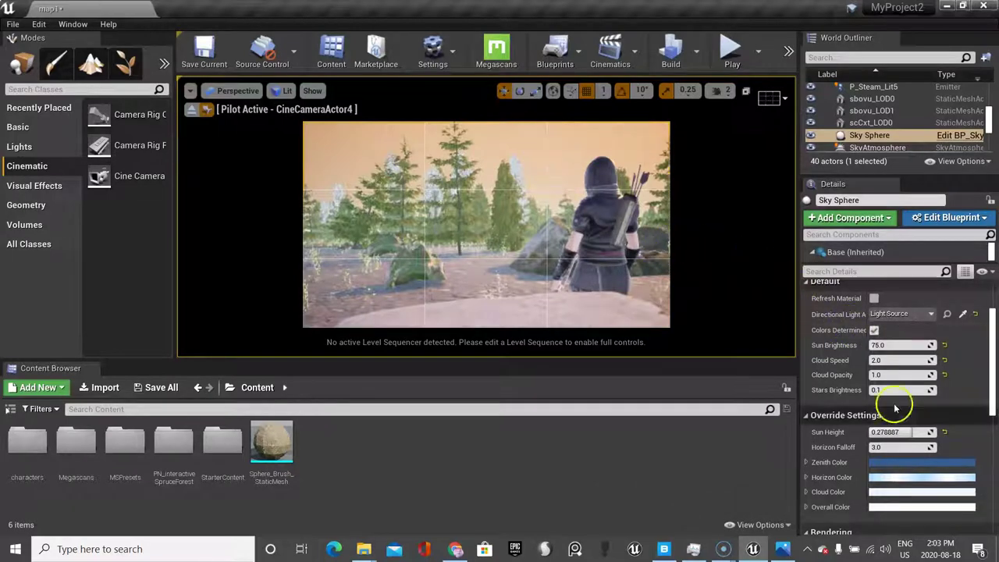
{"action": "scroll", "coordinate": [873, 434], "scroll_direction": "down", "scroll_amount": 3}
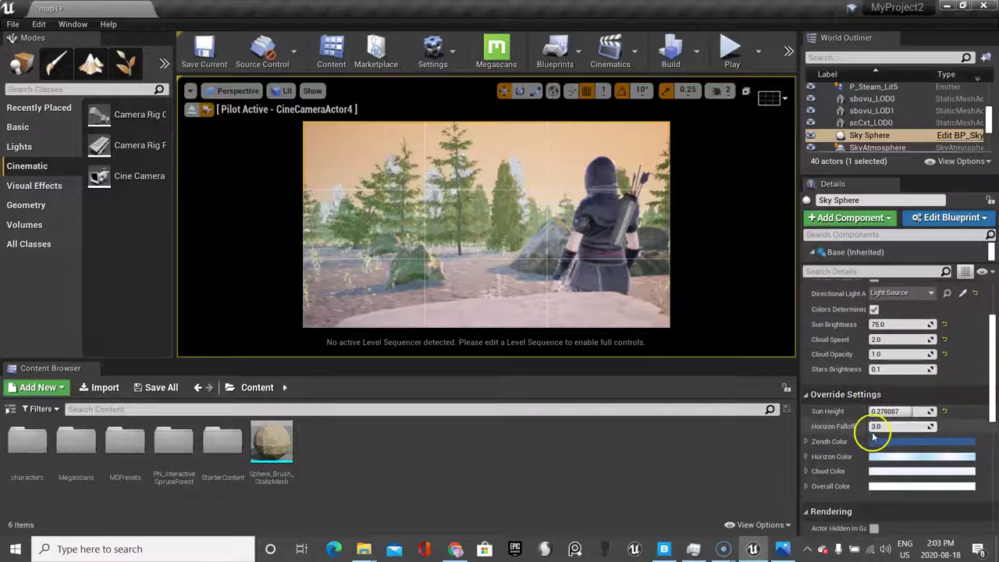
{"action": "scroll", "coordinate": [872, 433], "scroll_direction": "up", "scroll_amount": 3}
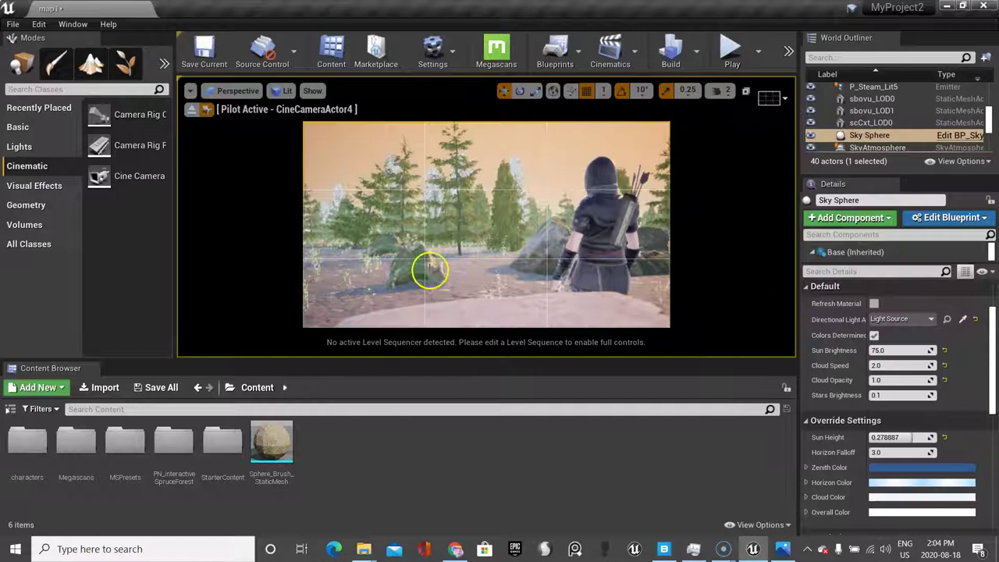
{"action": "left_click_drag", "start_coordinate": [430, 268], "coordinate": [429, 274]}
{"action": "scroll", "coordinate": [432, 276], "scroll_direction": "down", "scroll_amount": 10}
{"action": "scroll", "coordinate": [432, 276], "scroll_direction": "up", "scroll_amount": 4}
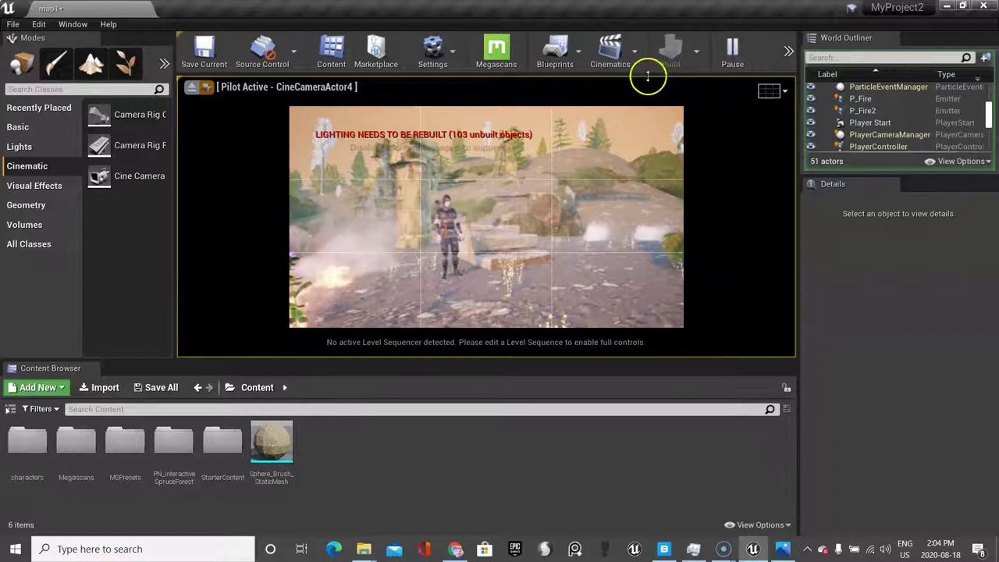
Pause the running play session and open the lighting quality levels for the lighting build.
{"action": "left_click", "coordinate": [735, 61]}
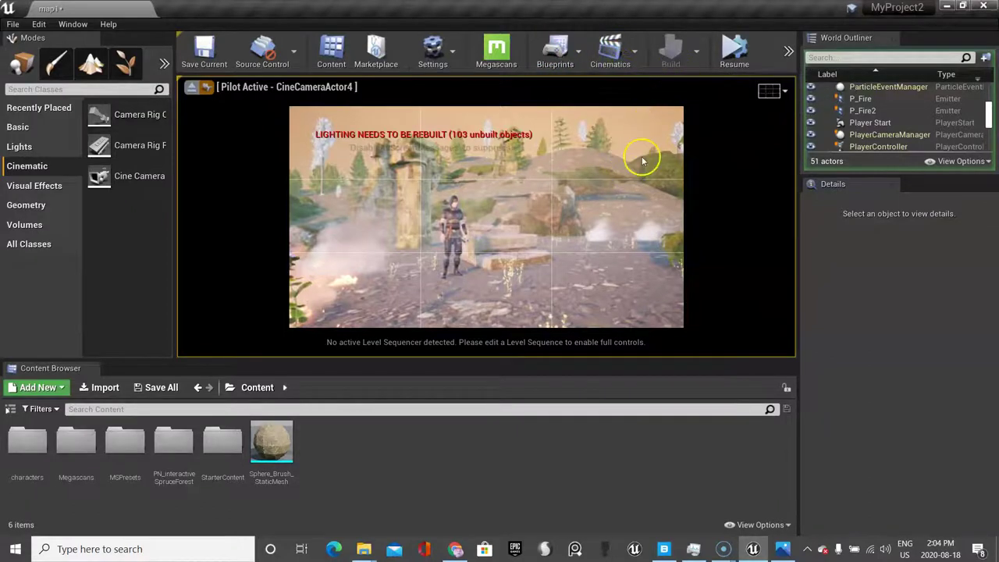
{"action": "left_click", "coordinate": [695, 48]}
{"action": "mouse_move", "coordinate": [722, 104]}
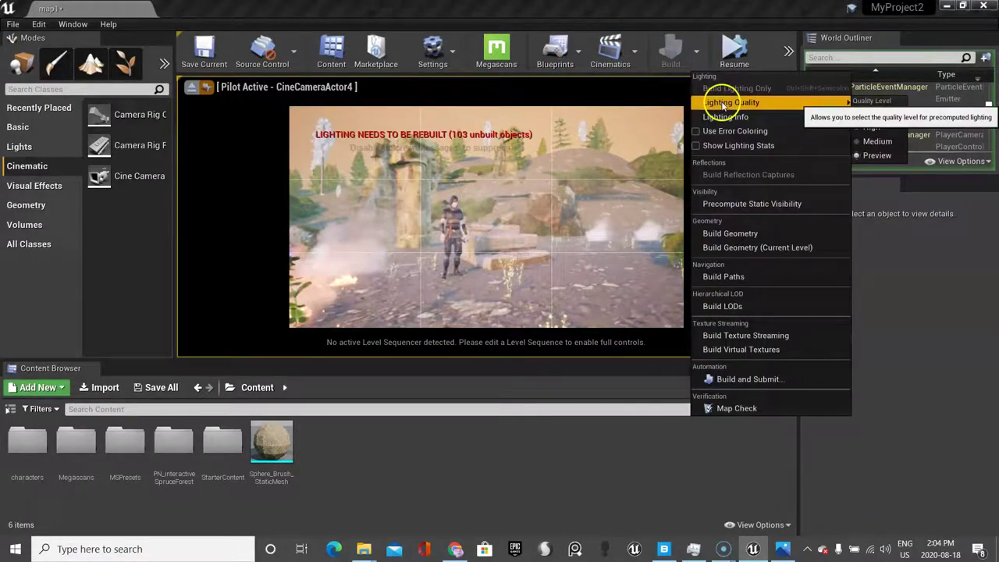